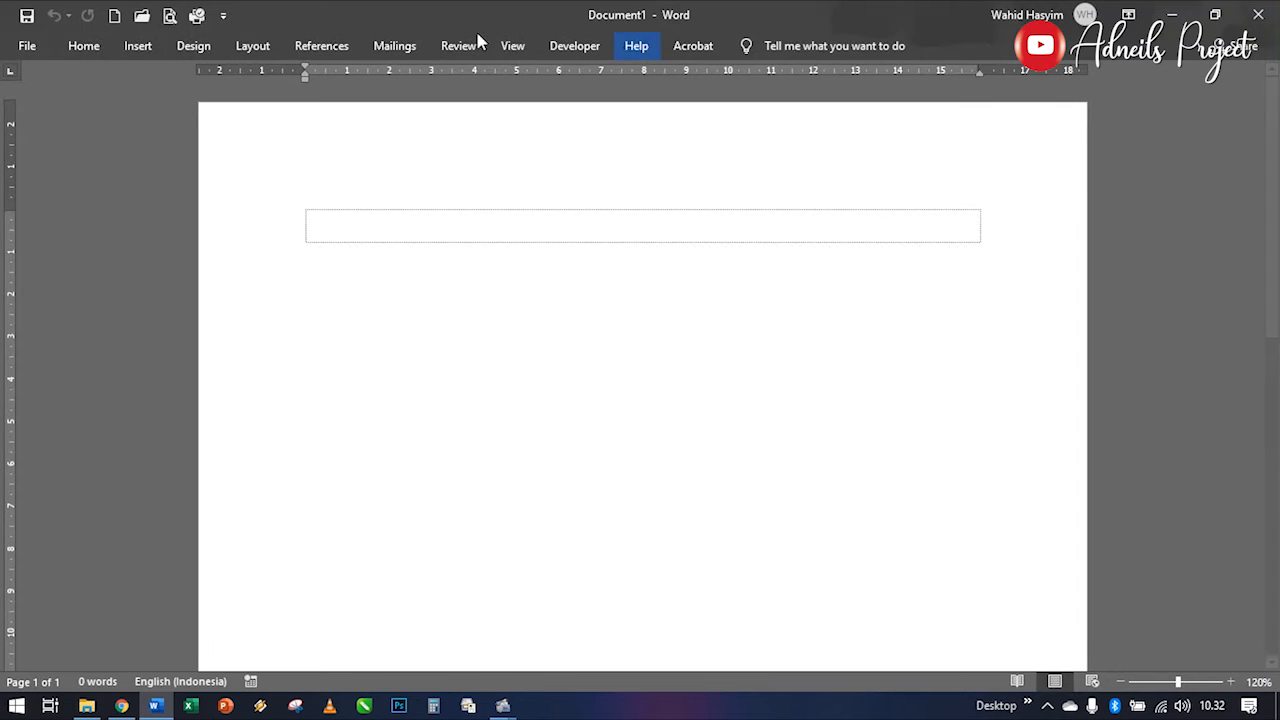
Step: Apply the No Spacing style to the empty paragraph and set the font size to 12
click(86, 46)
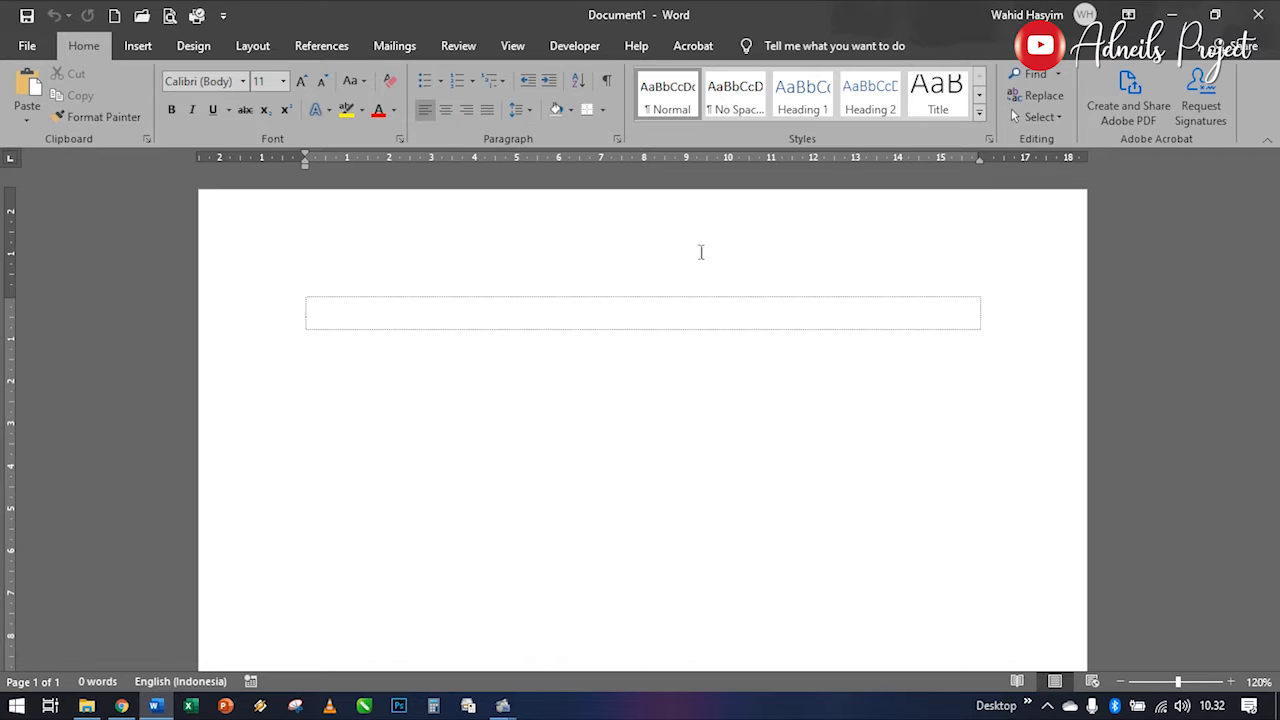
click(738, 95)
click(738, 95)
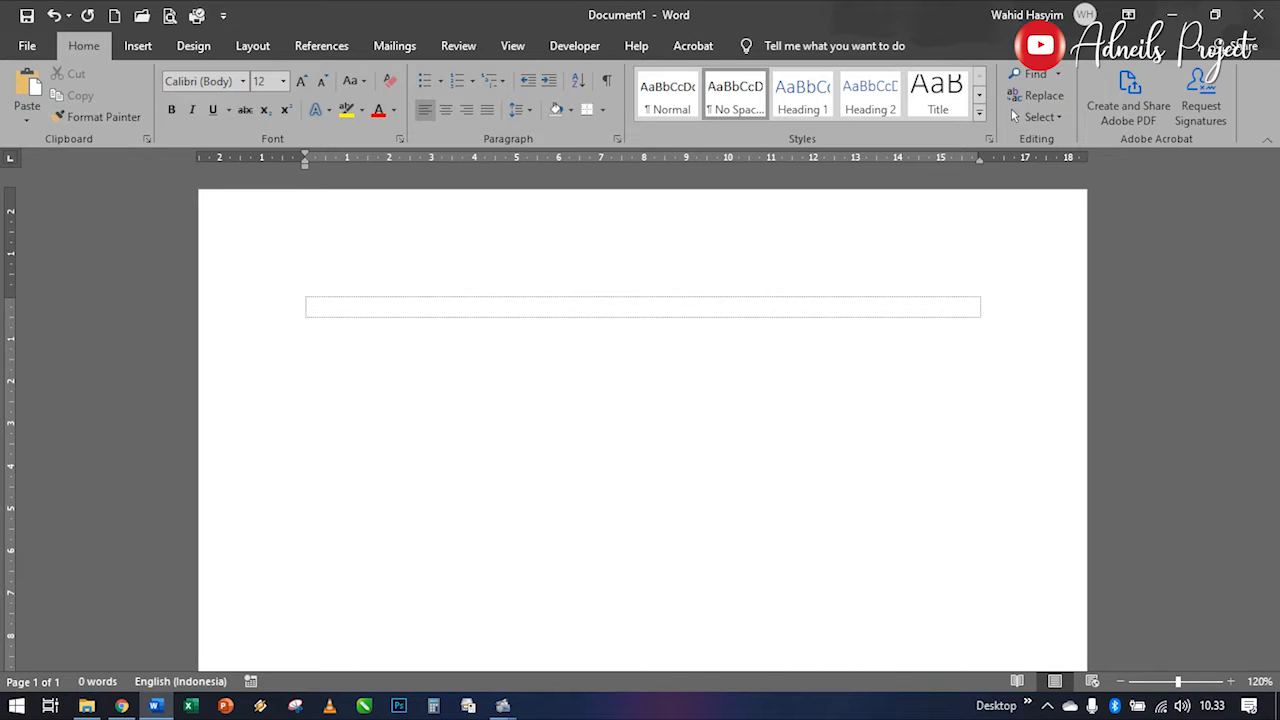
Step: Enter the title DAFTAR ISI and, below two blank lines, the first entry HALAMAN JUDUL
text(DAFTAR )
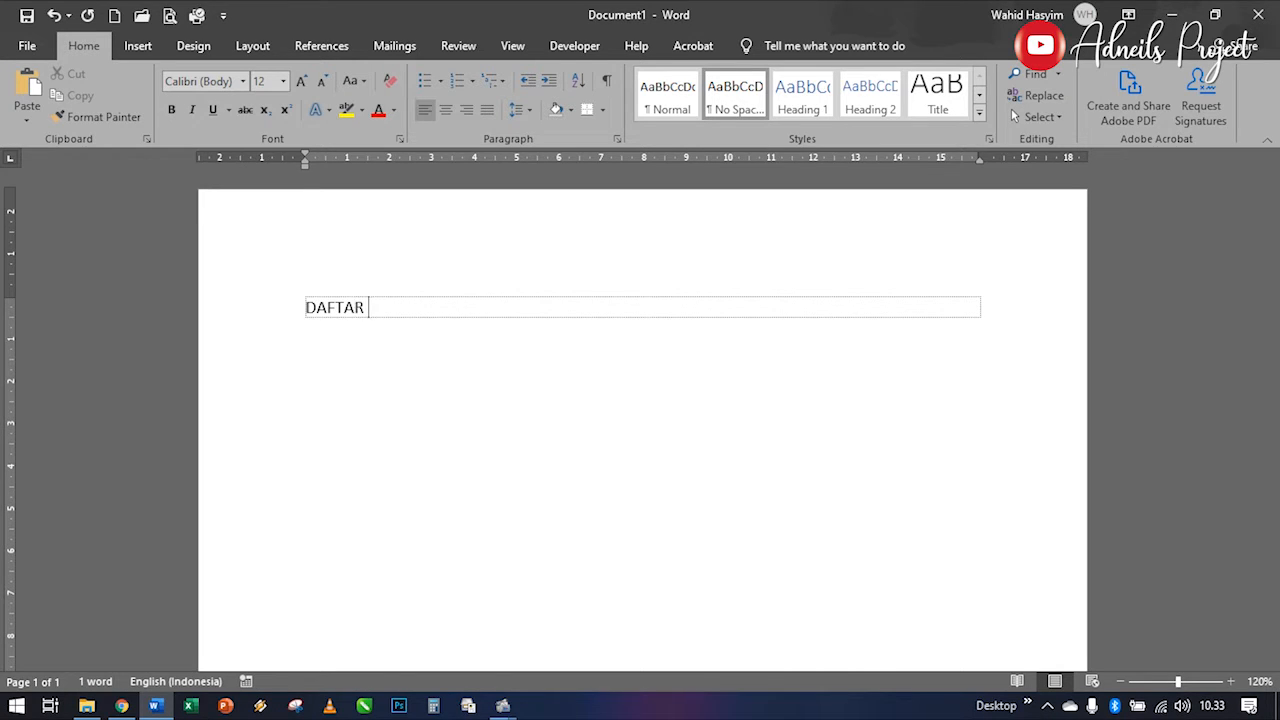
text(ISI)
key(Return)
key(Return)
key(Return)
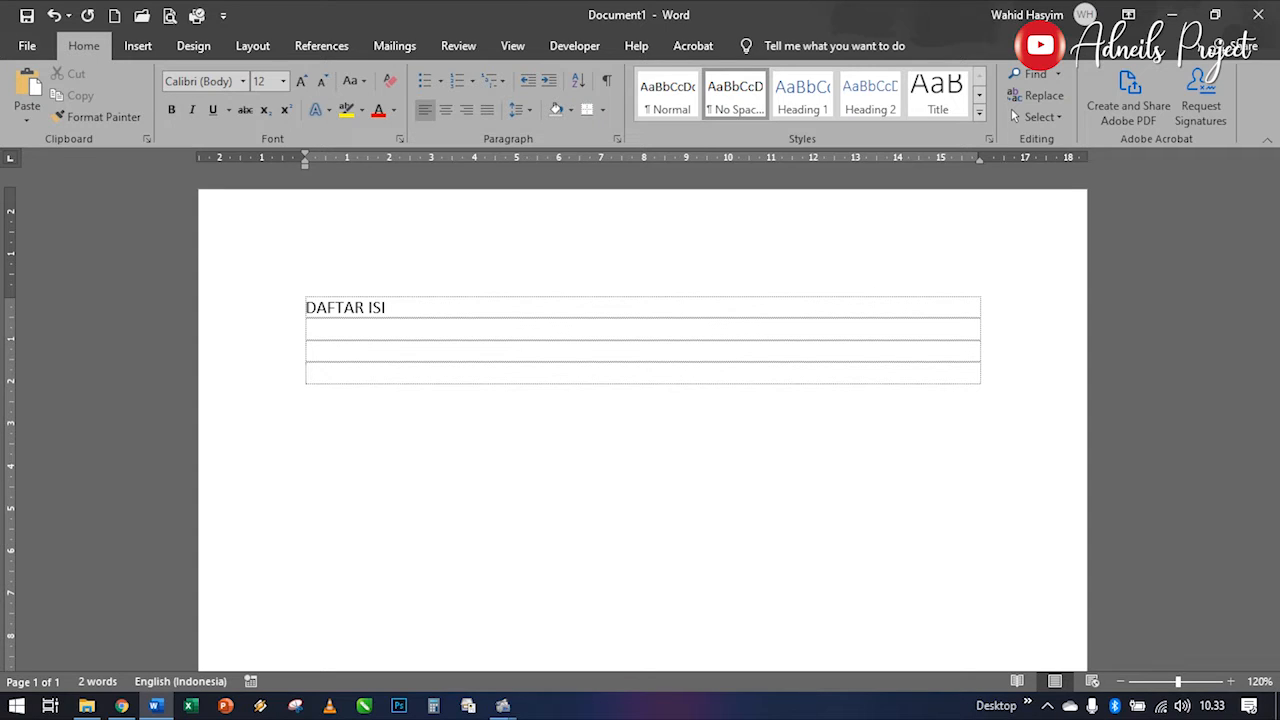
text(HALAMAN JUDUL)
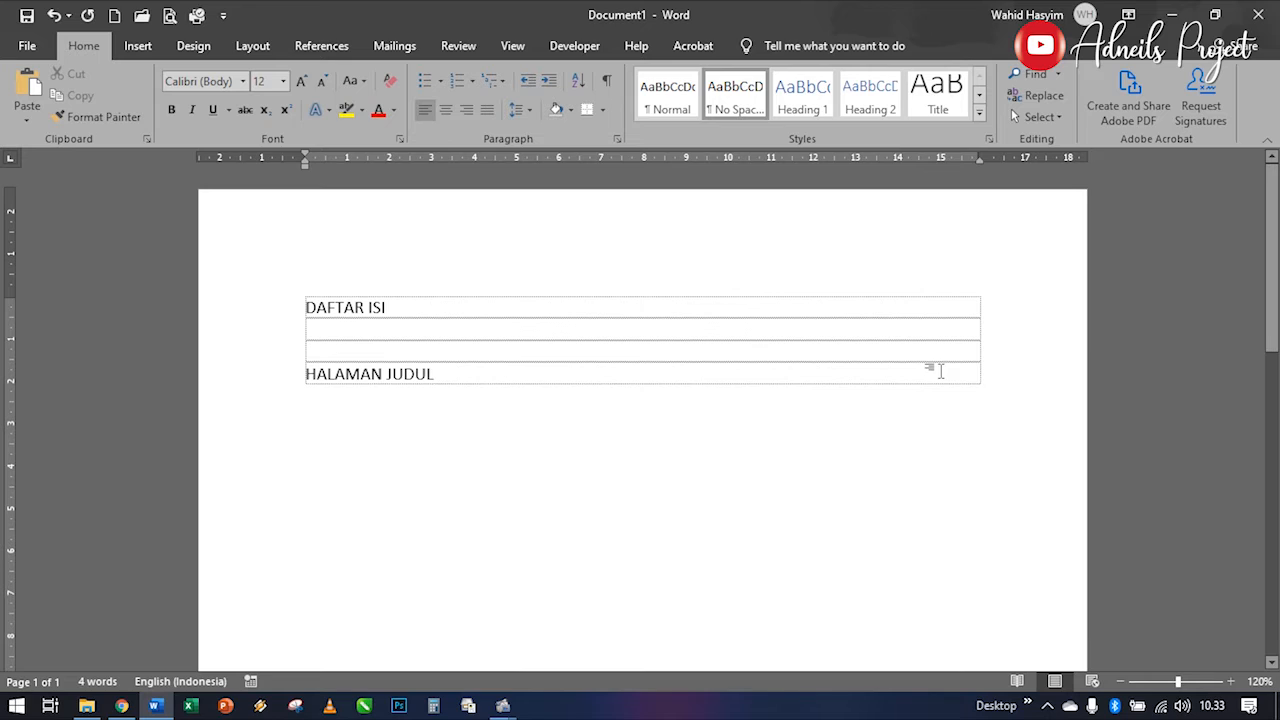
Step: Set a left tab stop at 14,75 cm with the dotted leader (option 2) for the HALAMAN JUDUL line
double_click(930, 160)
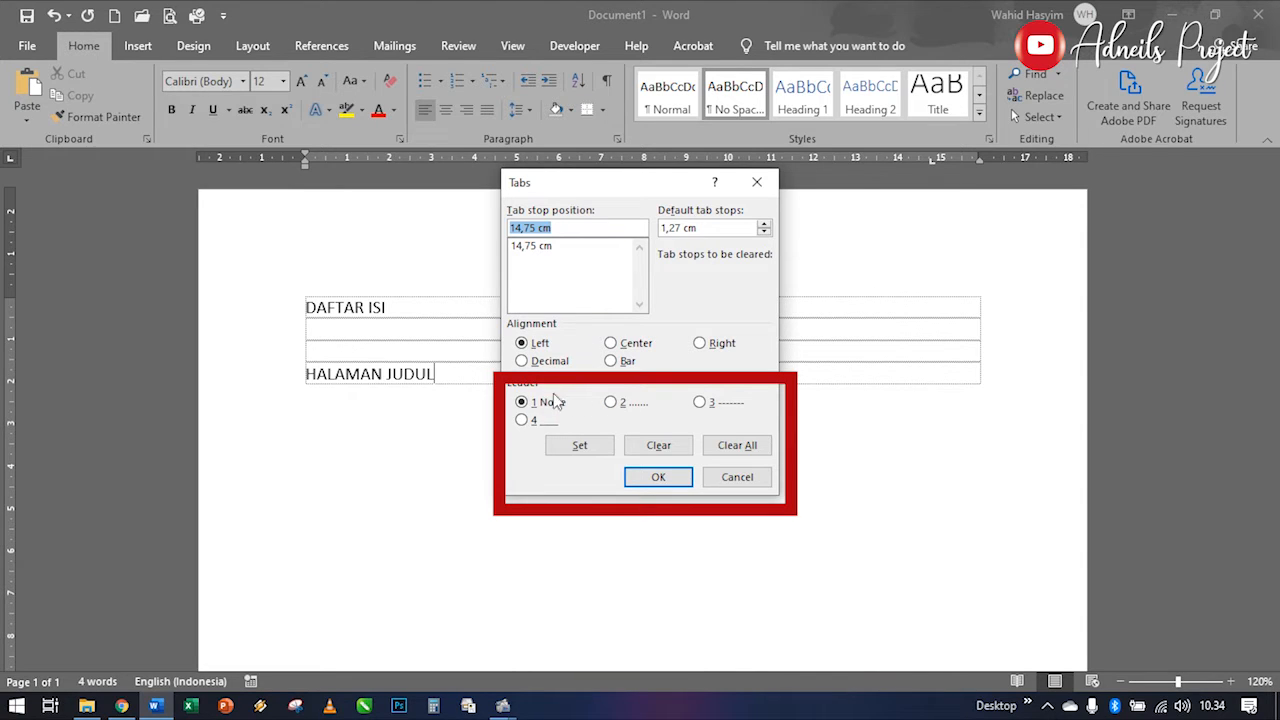
click(612, 402)
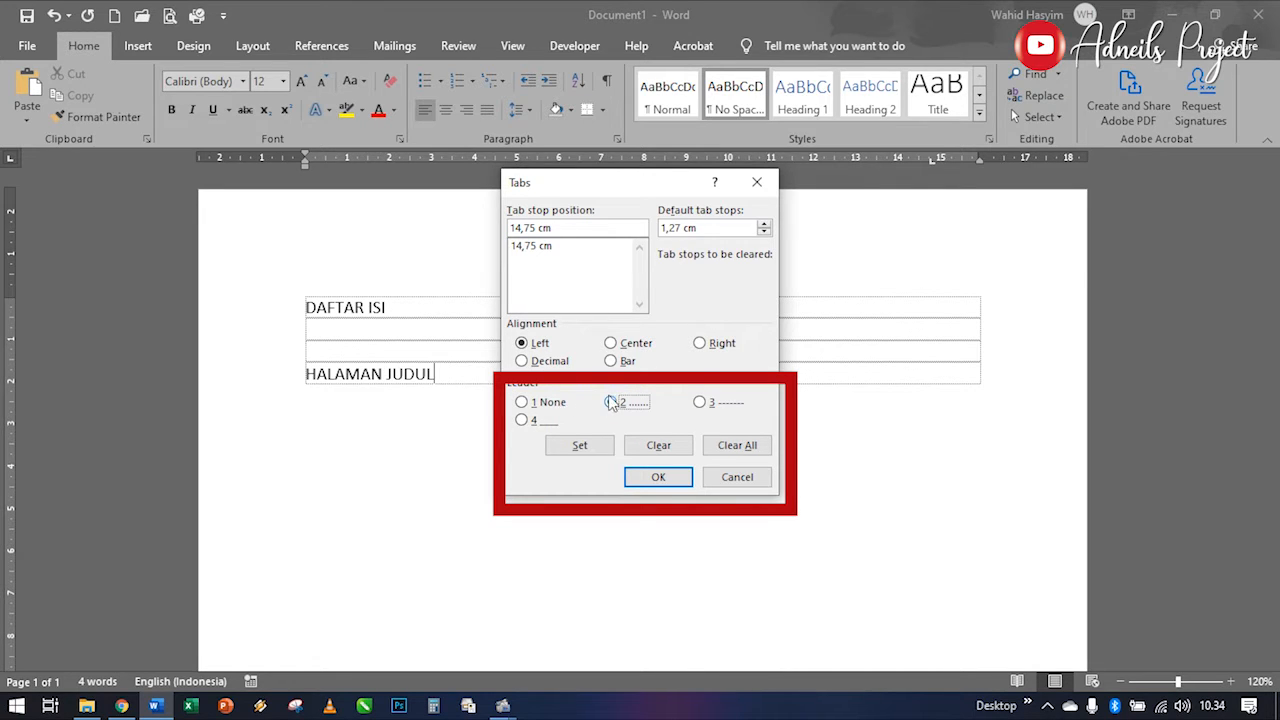
click(659, 478)
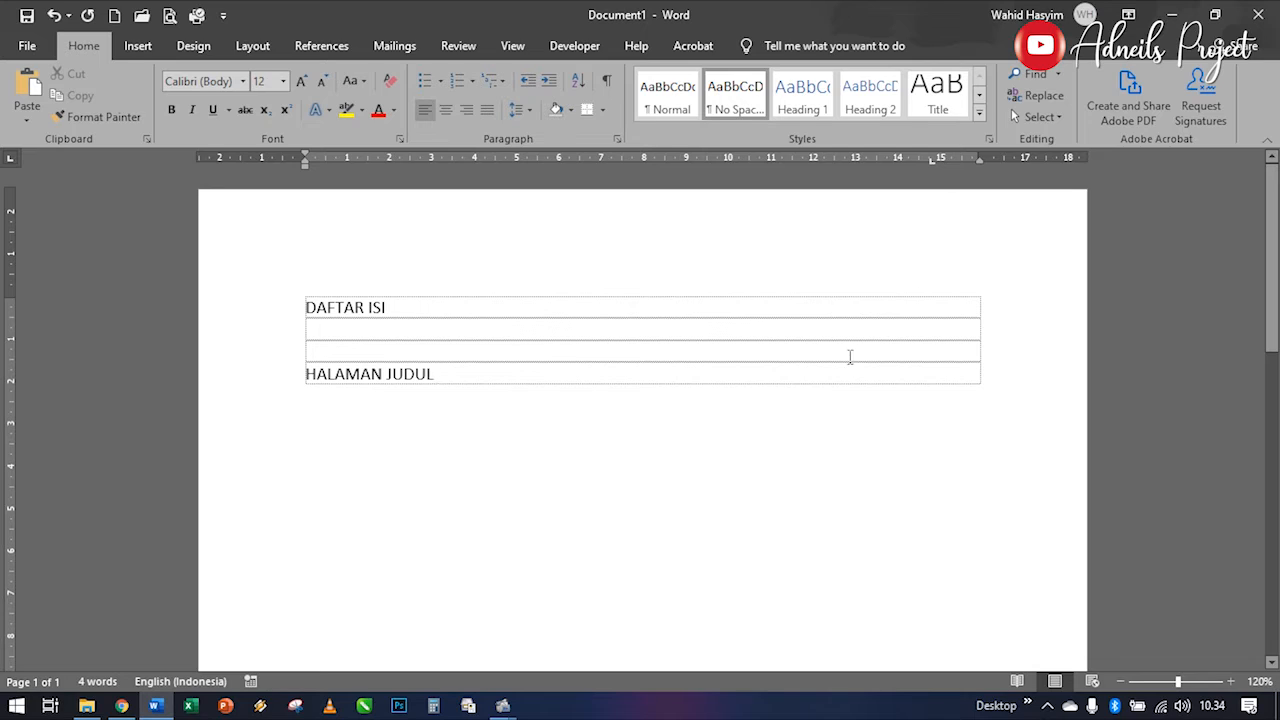
Step: Give HALAMAN JUDUL a dot leader to page number i and add the entry KATA PENGANTAR with page number ii
key(Tab)
text(i)
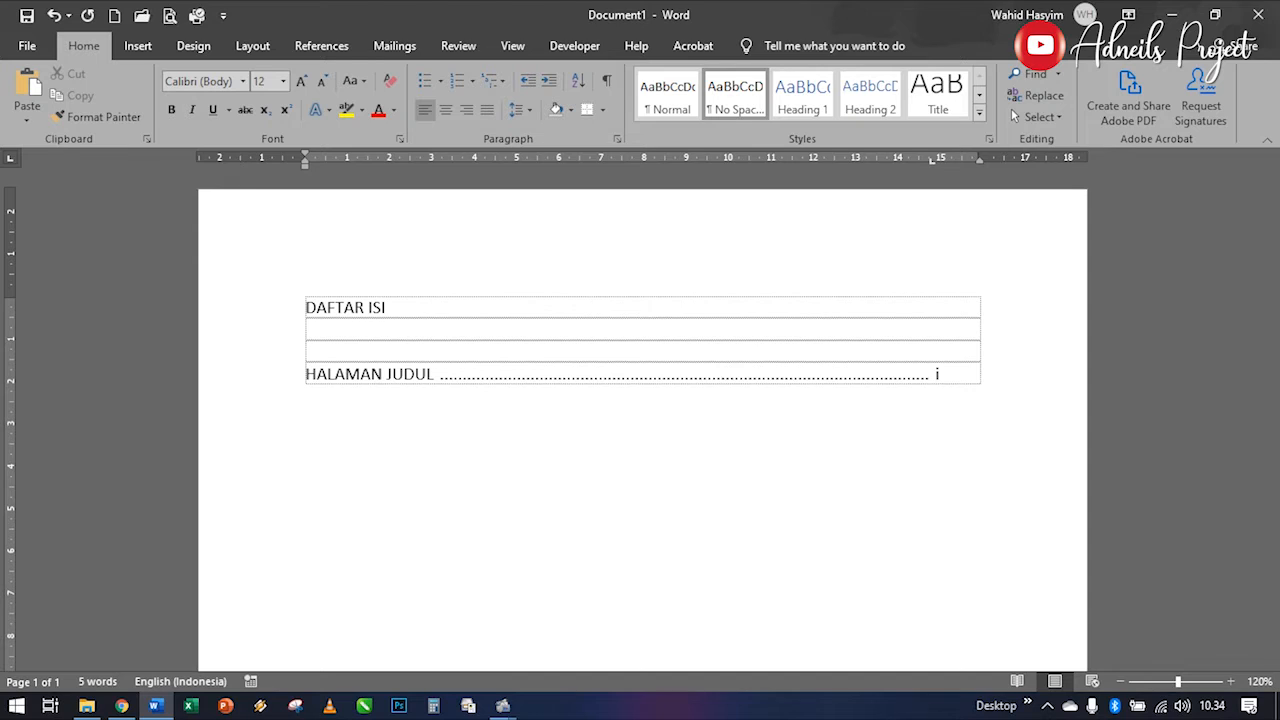
key(Return)
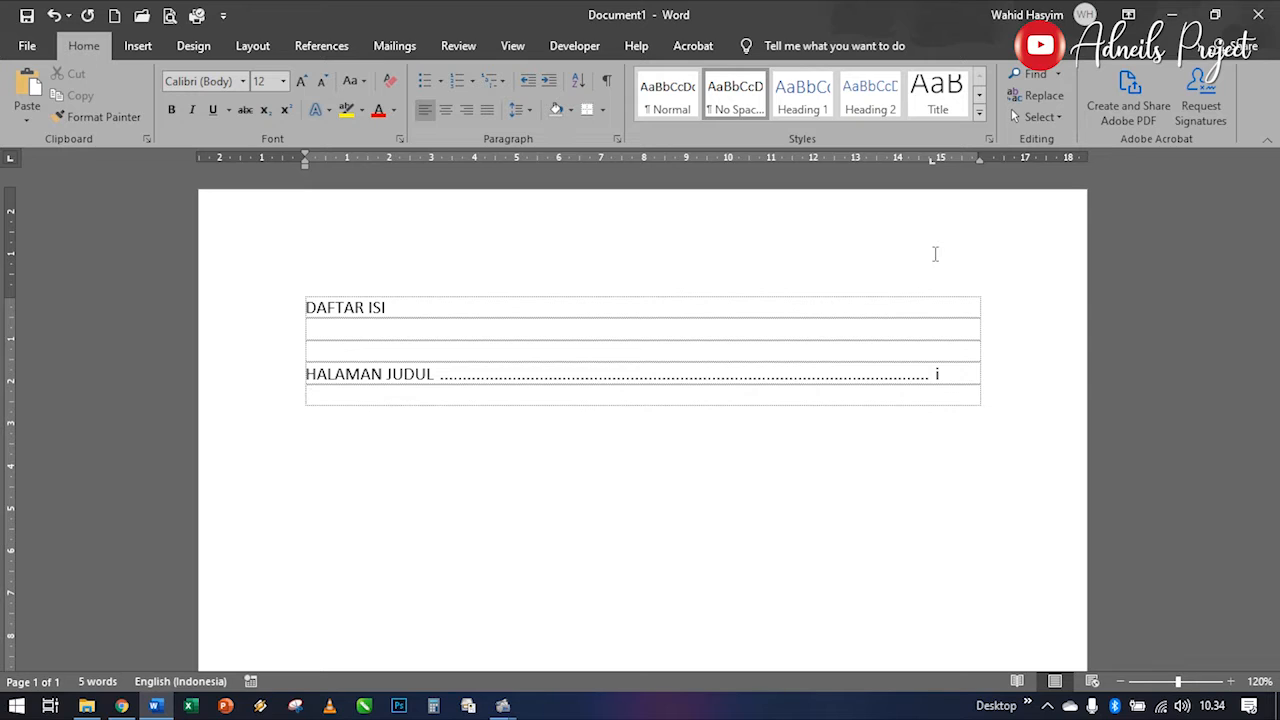
text(KATA PENGANTAR)
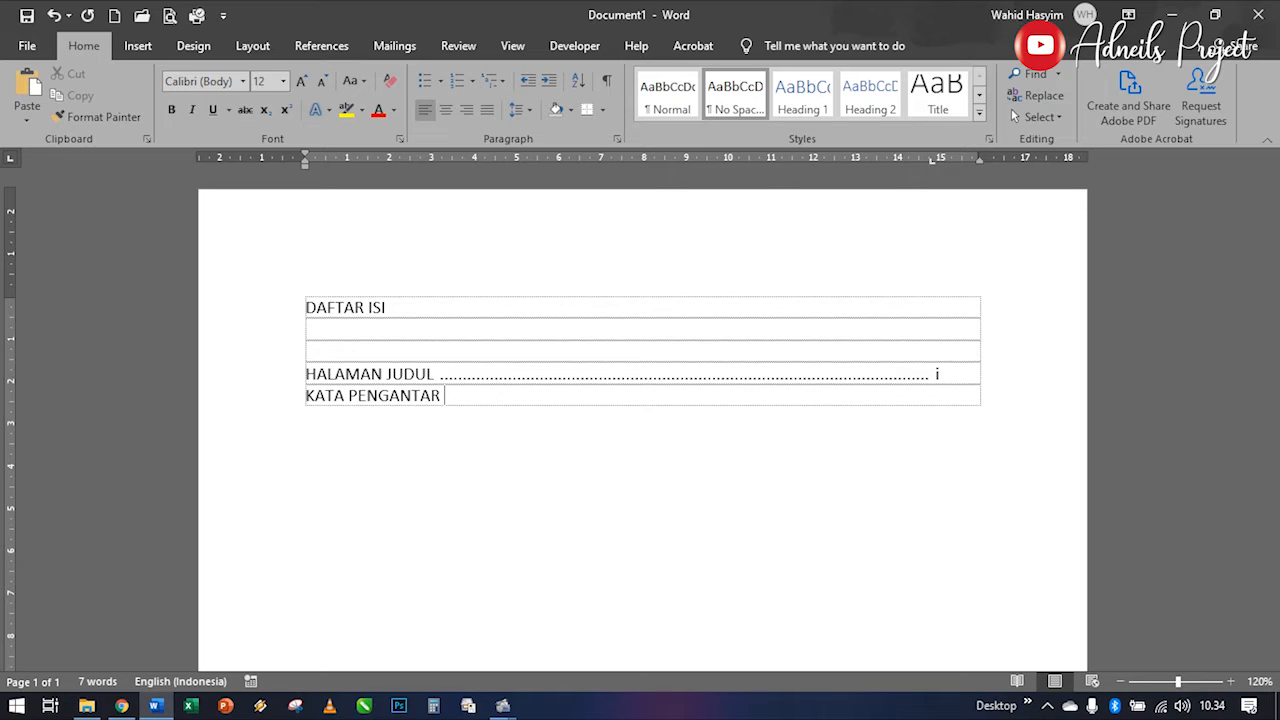
key(Tab)
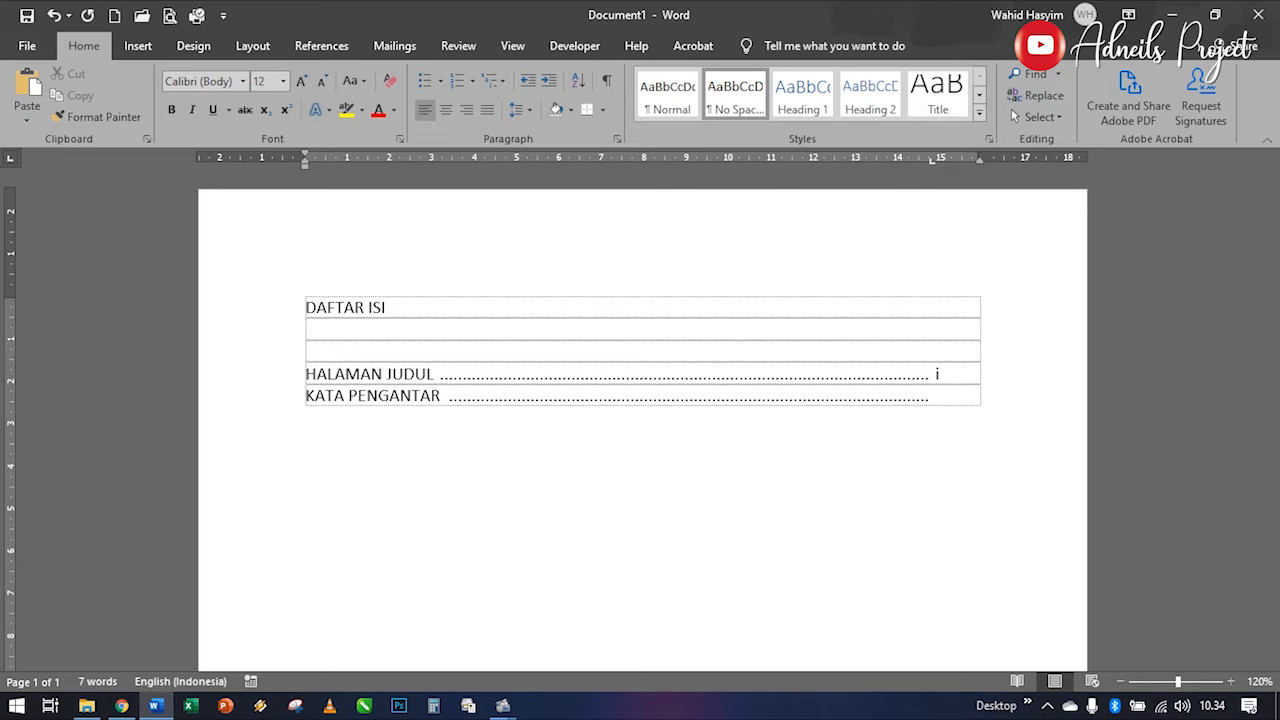
text(ii)
key(Return)
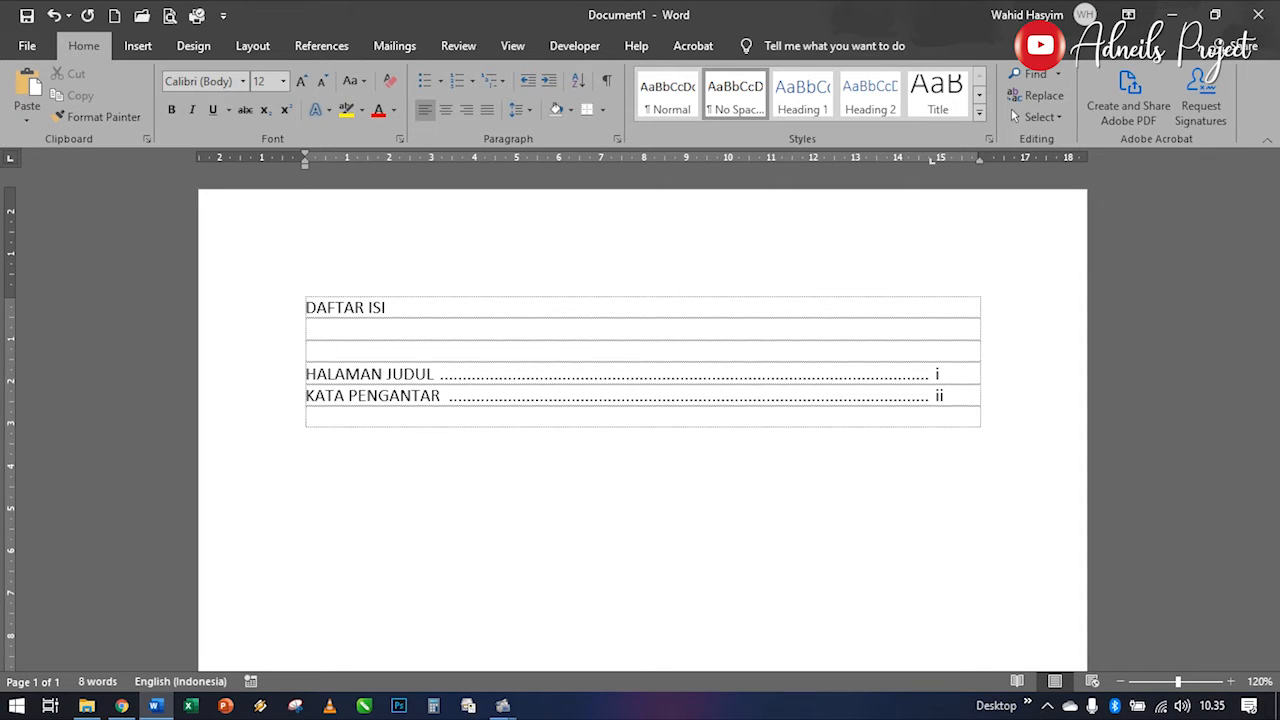
Step: Add the entry DAFTAR ISI with a dot leader and page number iii below KATA PENGANTAR
text(DAFTAR)
key(Tab)
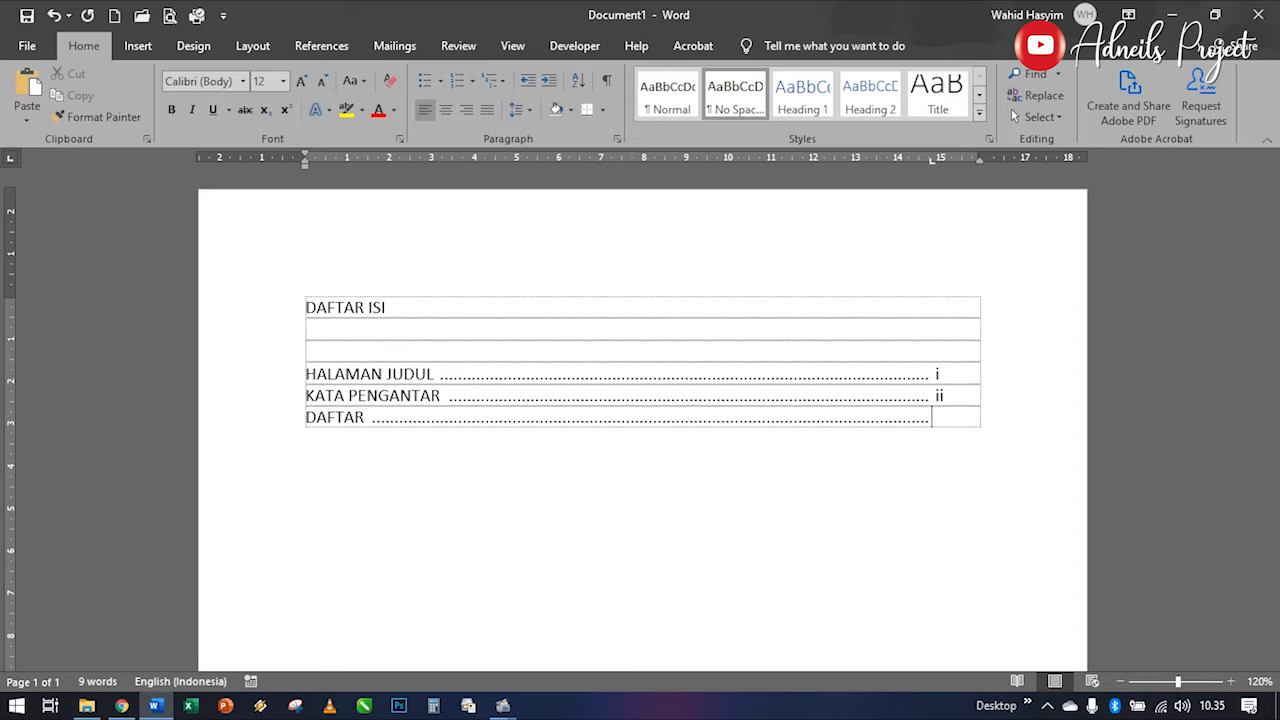
text(II)
key(BackSpace)
key(BackSpace)
text(iii)
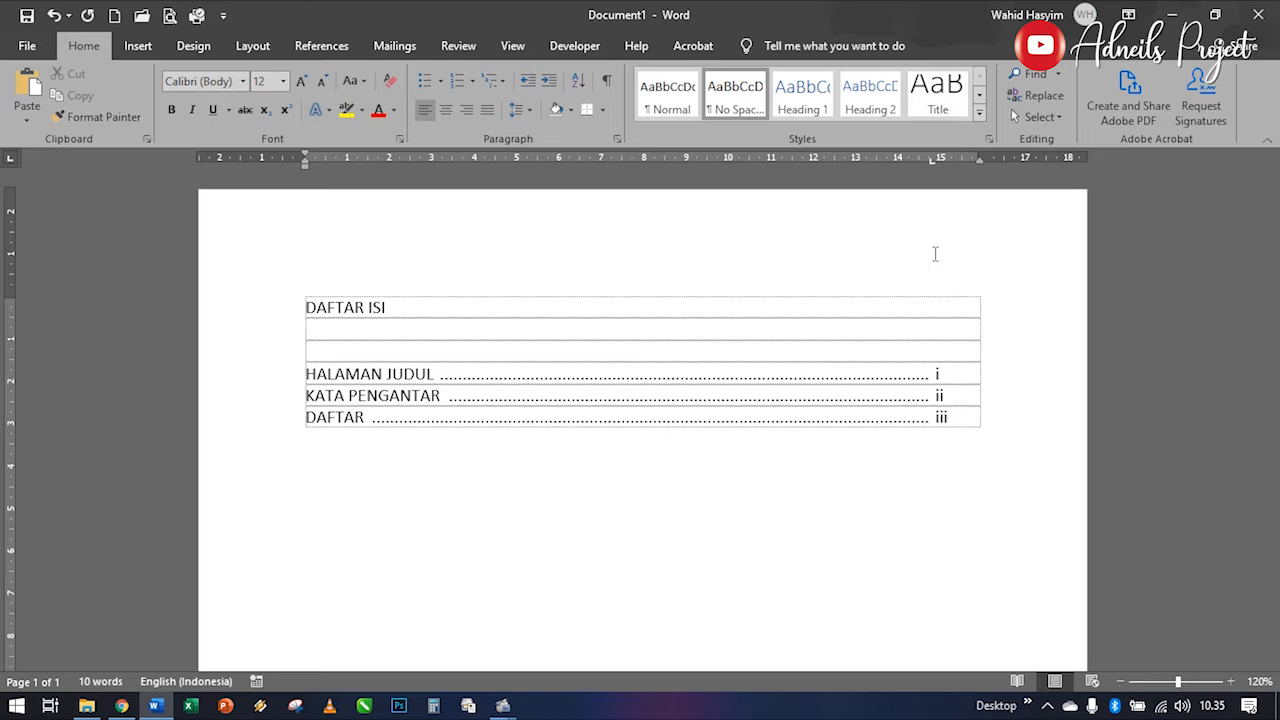
click(367, 418)
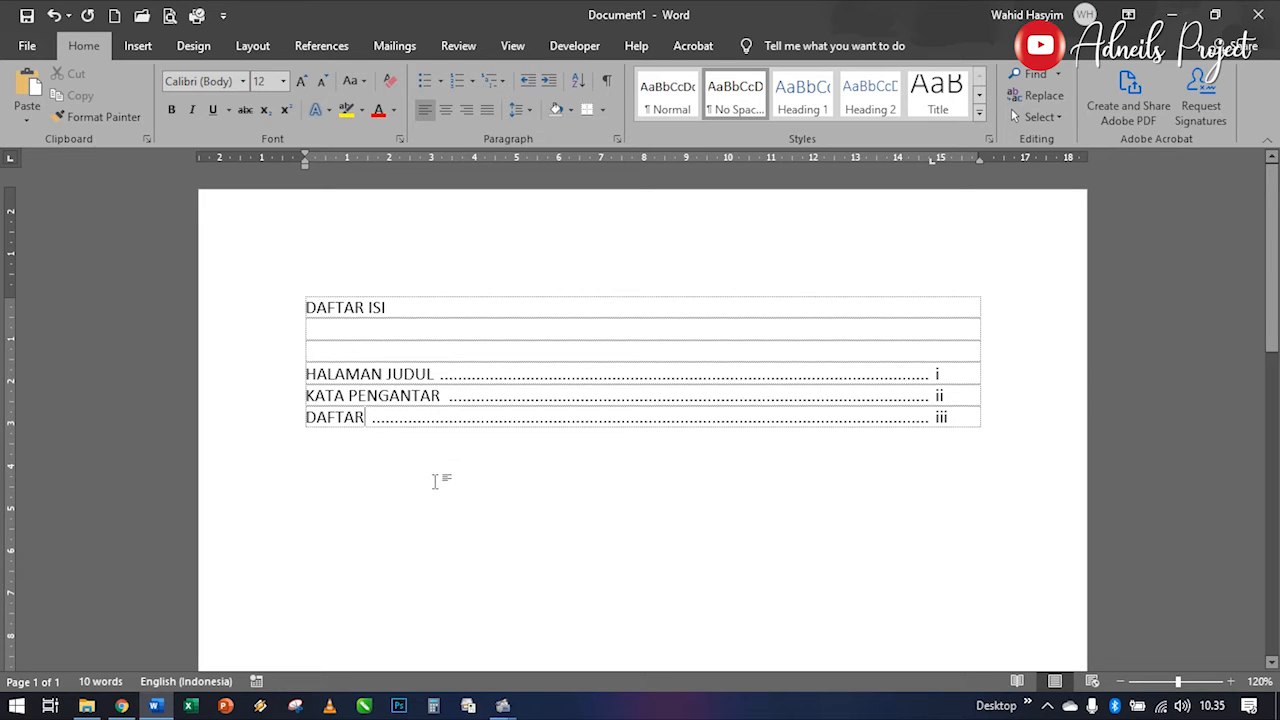
text(ISI)
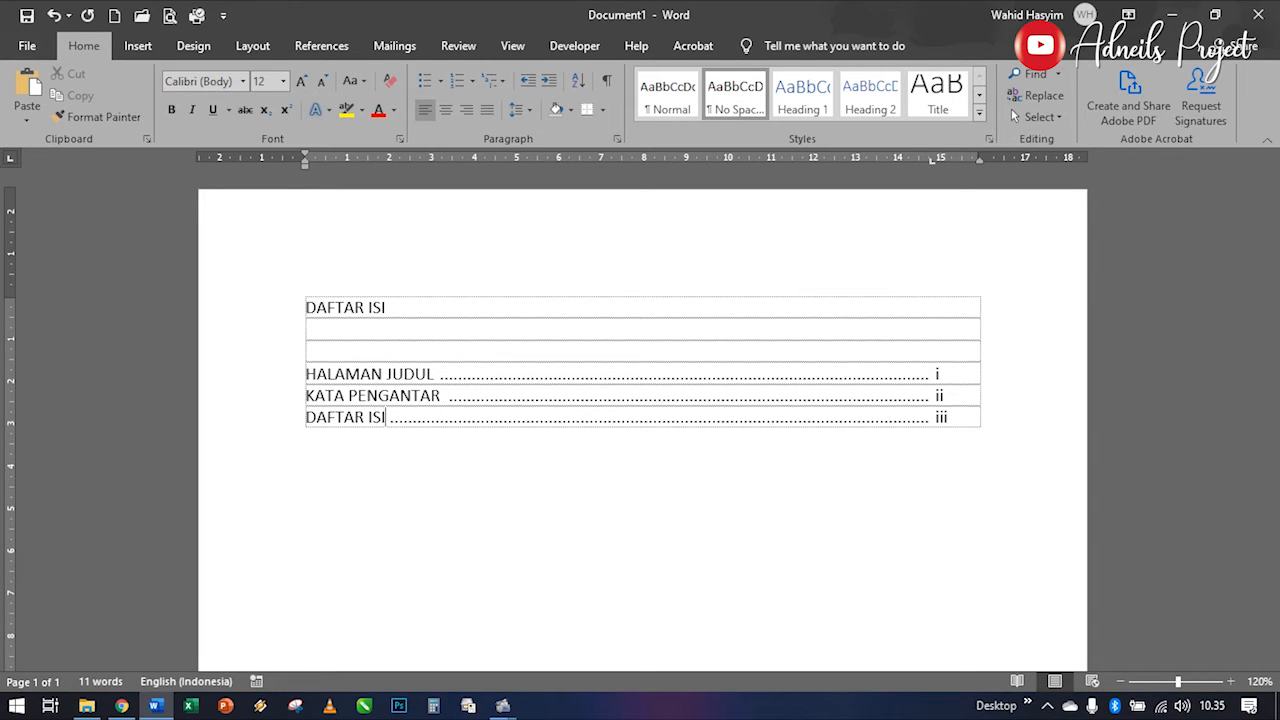
Step: Leave a blank line below the DAFTAR ISI entry and add the chapter heading BAB I PENDAHULUAN with a new line under it
key(End)
key(Tab)
key(Tab)
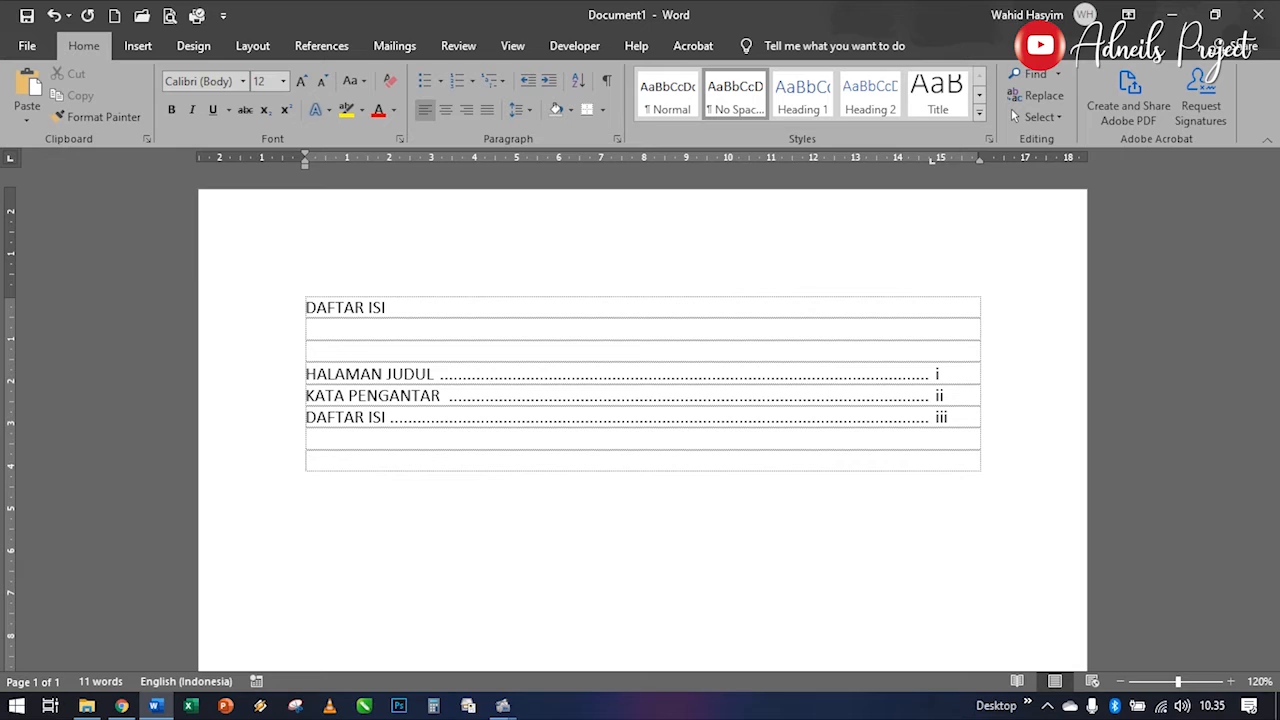
text(BAB I PENDAHULUAN)
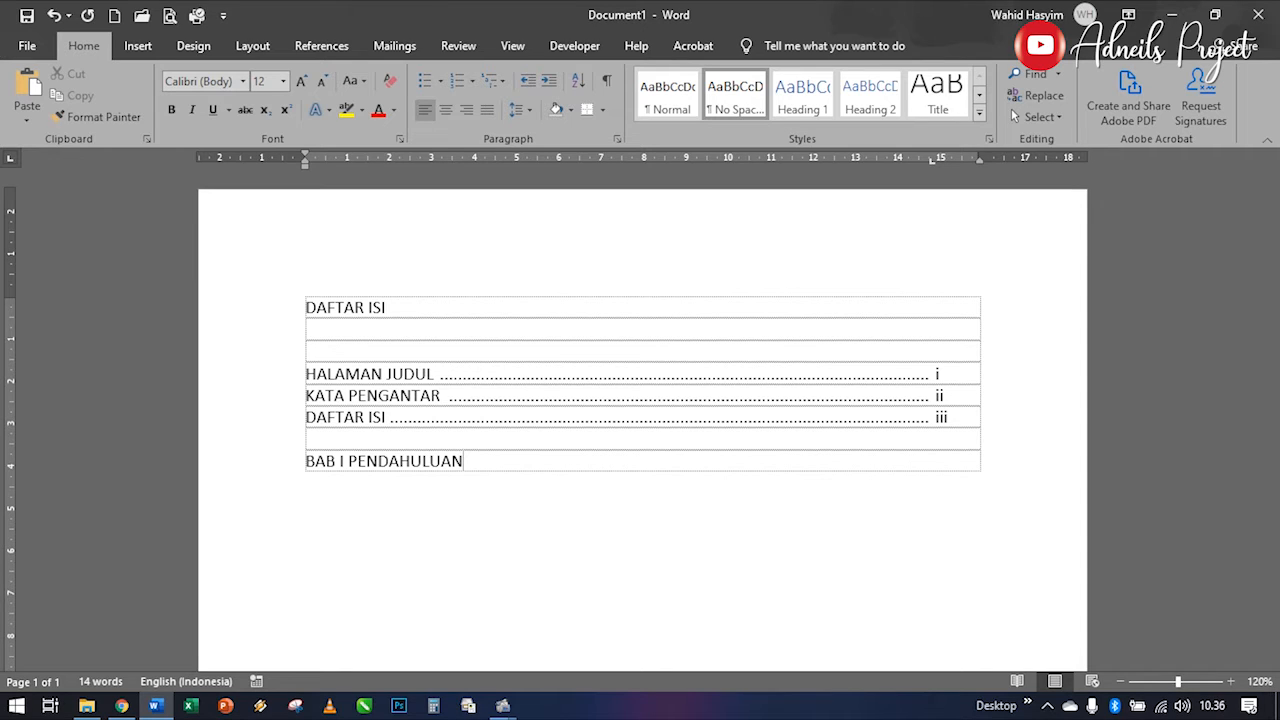
key(Return)
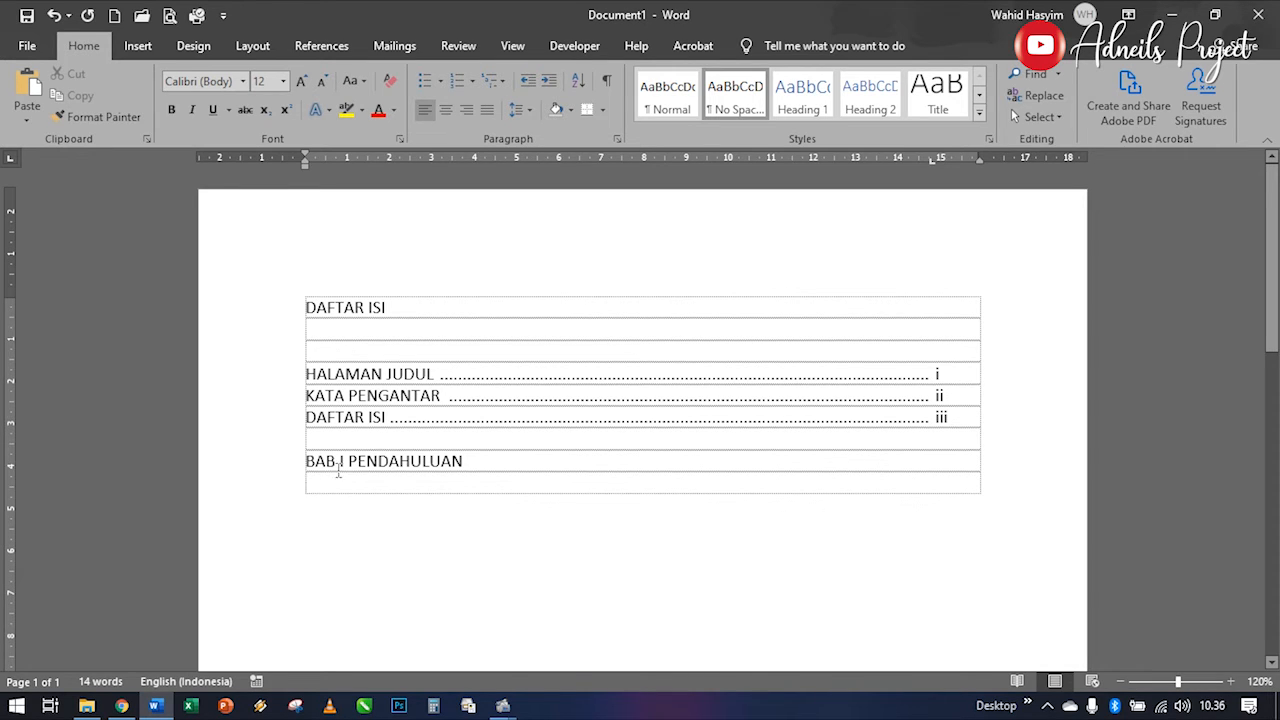
Step: Define a new left-aligned number format 1.1 without a trailing period and apply it to the line below BAB I PENDAHULUAN
click(473, 82)
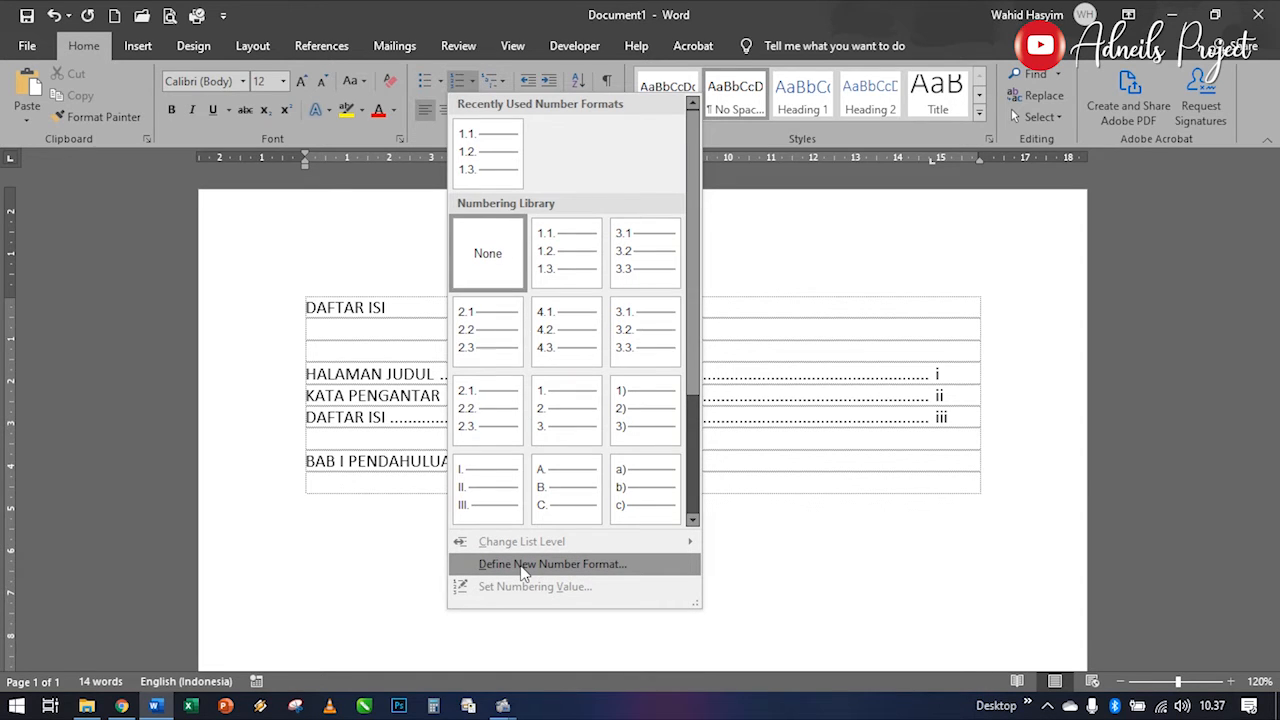
click(521, 565)
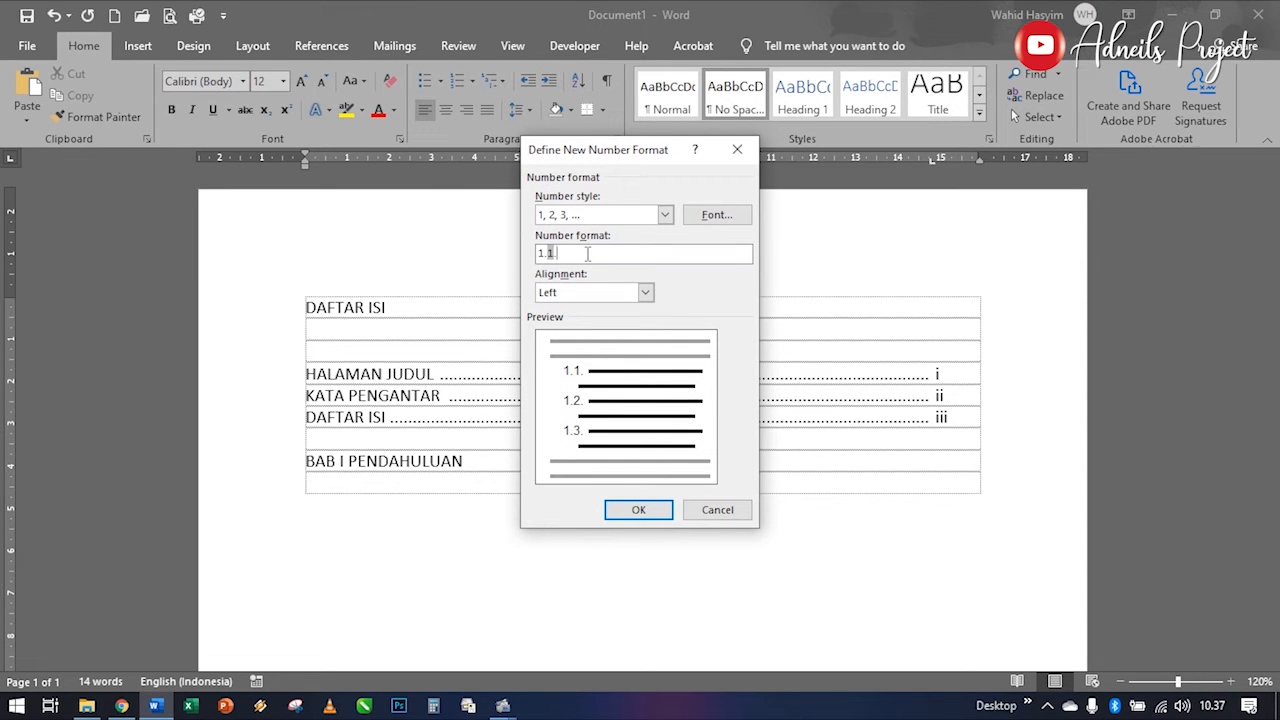
key(BackSpace)
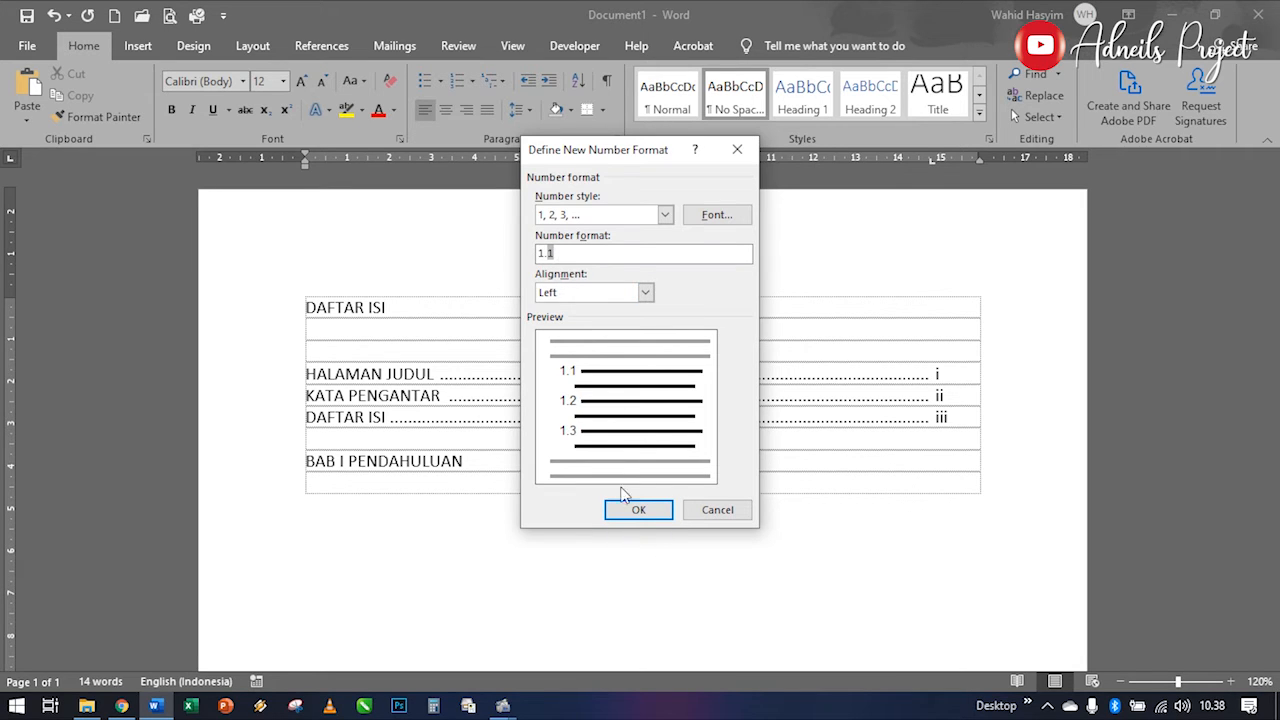
click(656, 510)
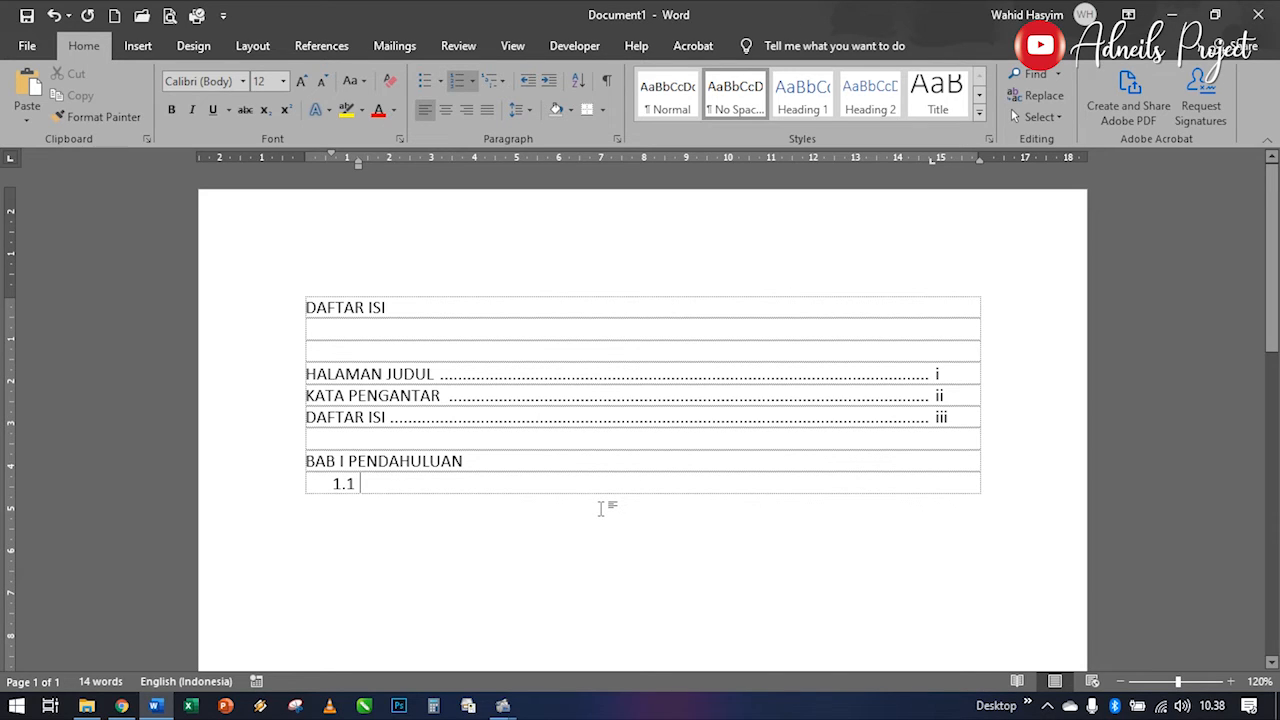
Step: Enter LATAR BELAKANG as item 1.1 with a dot leader and page number 1
text(L)
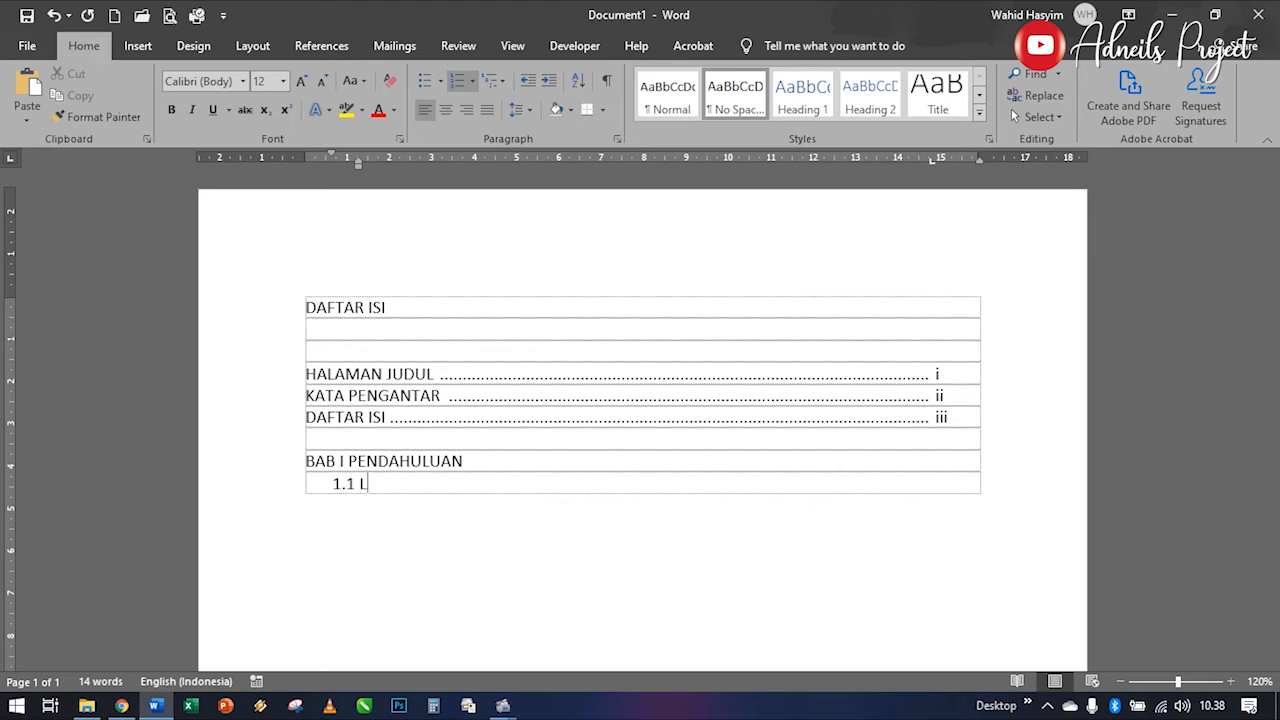
text(ATAR BELAKANG)
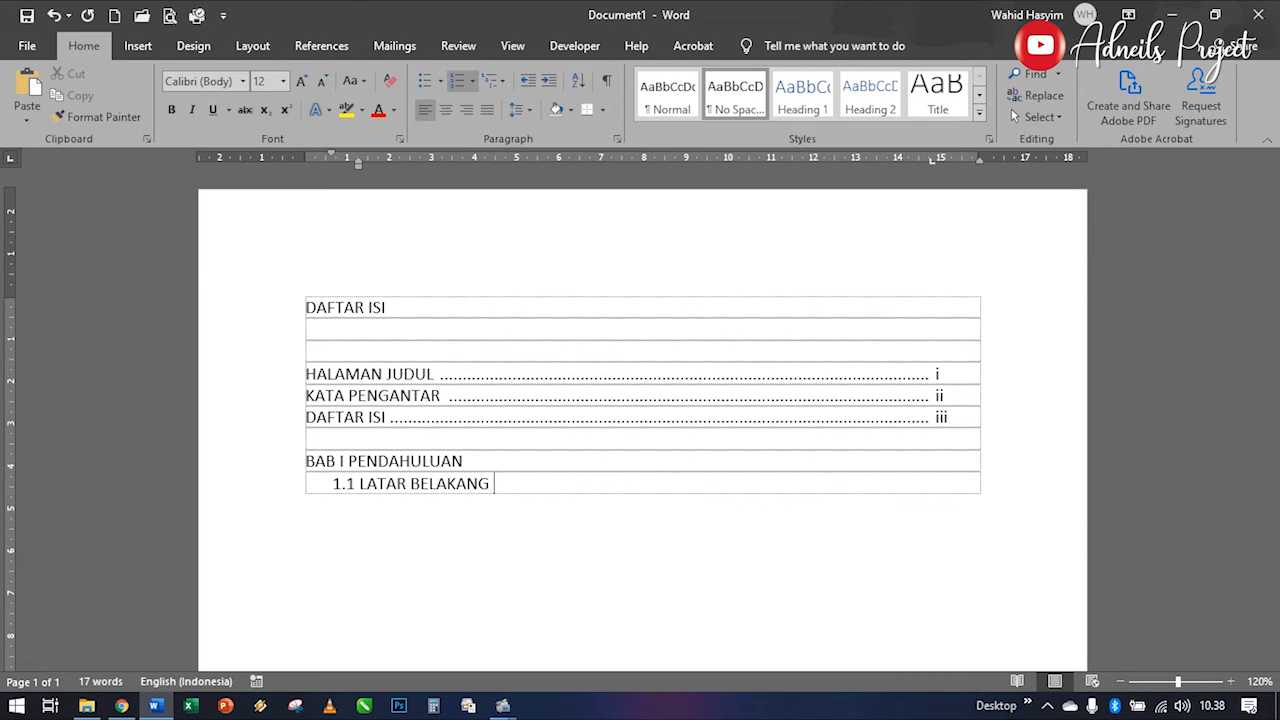
key(Tab)
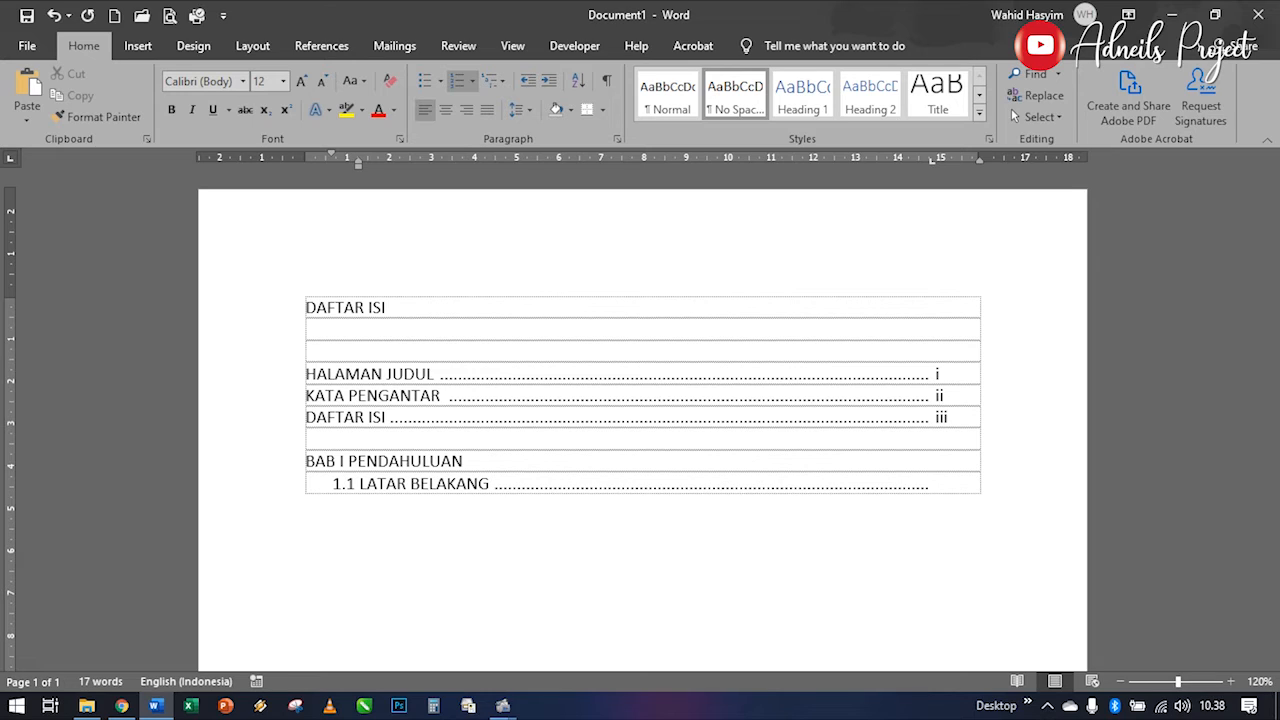
text(1)
key(Return)
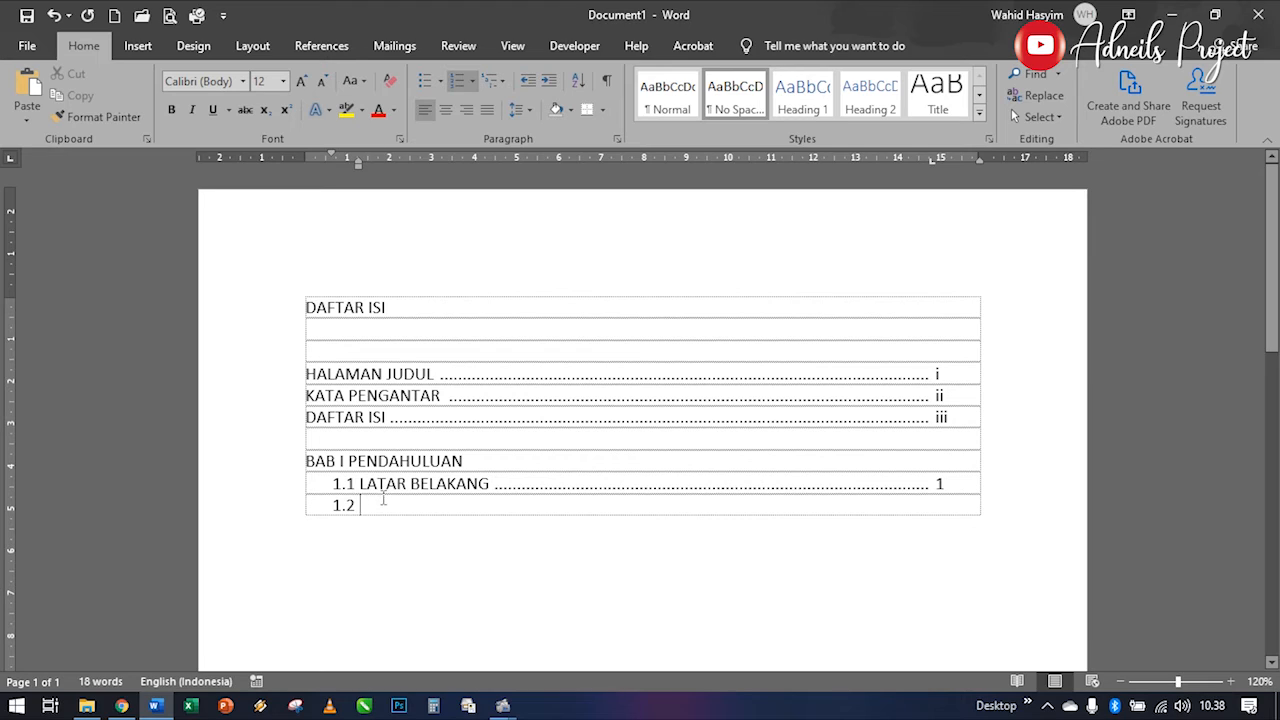
Step: Enter TUJUAN as item 1.2 with a dot leader and page number 1
text(TUJUAN)
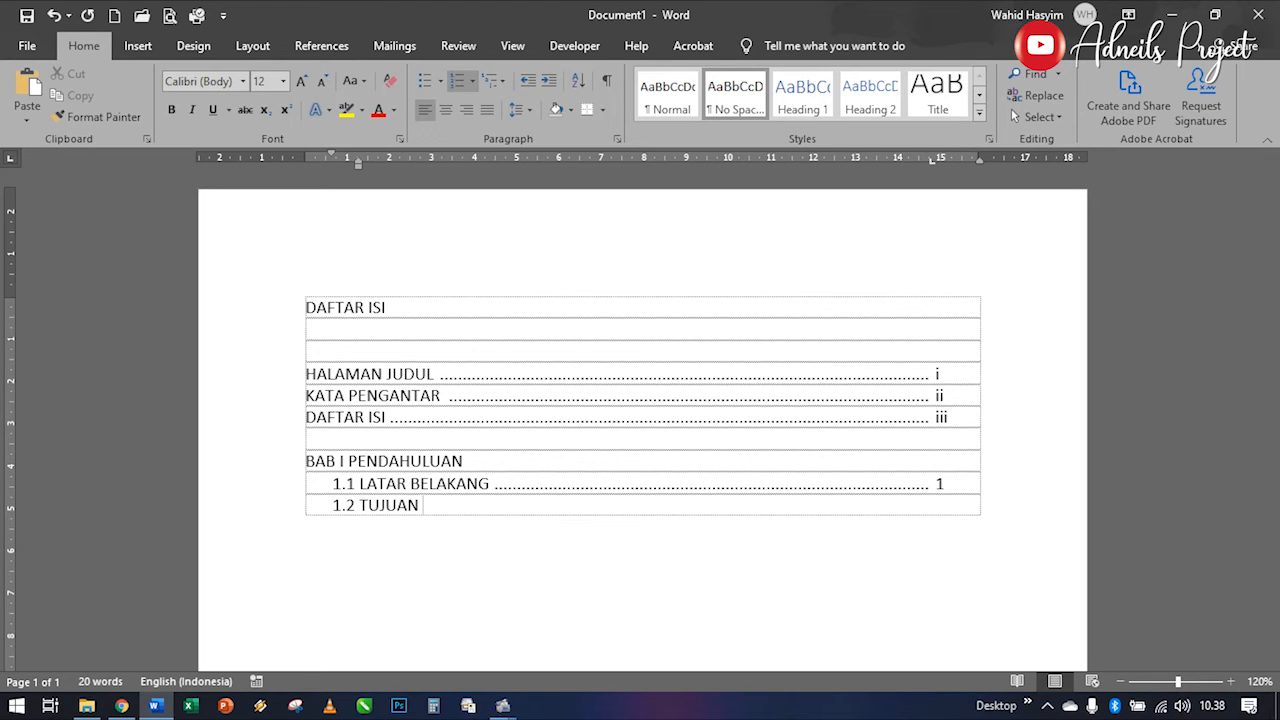
key(Tab)
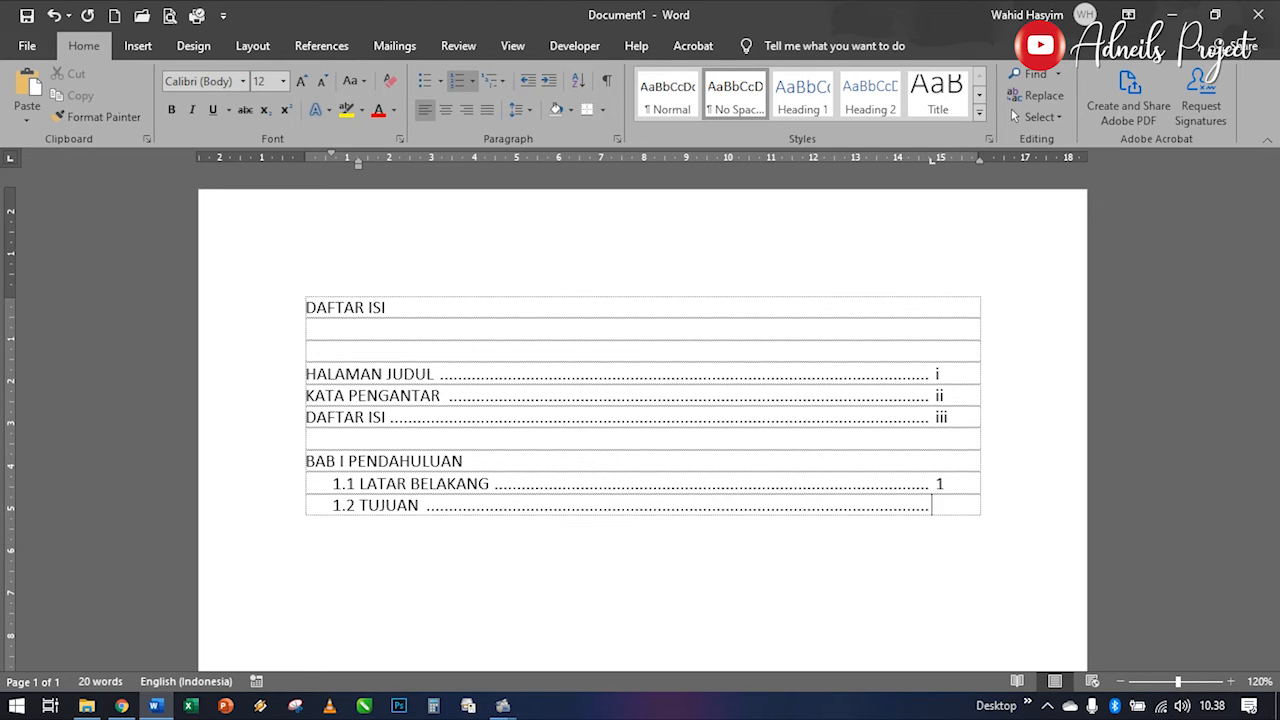
text(1)
key(Return)
Step: Enter WAKTU KEGIATAN as item 1.3 with a dot leader and page number 2
text(1.3 )
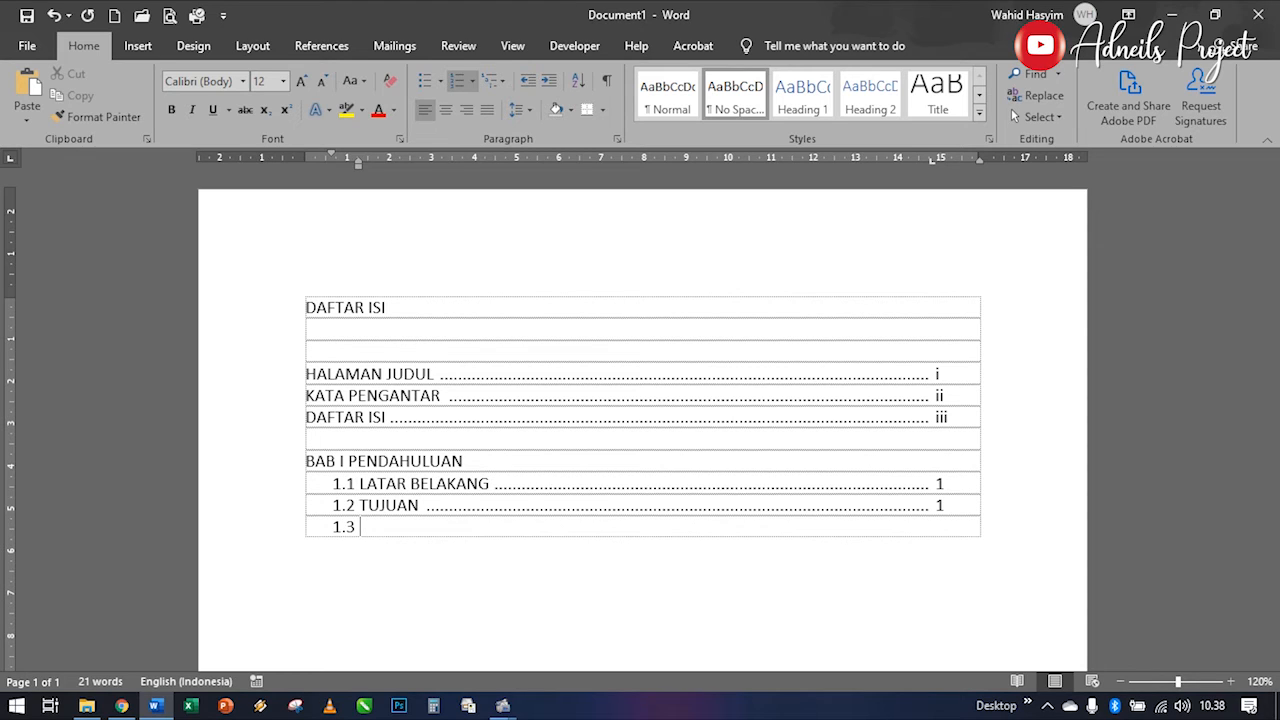
text(WAKTU KEGIATAN)
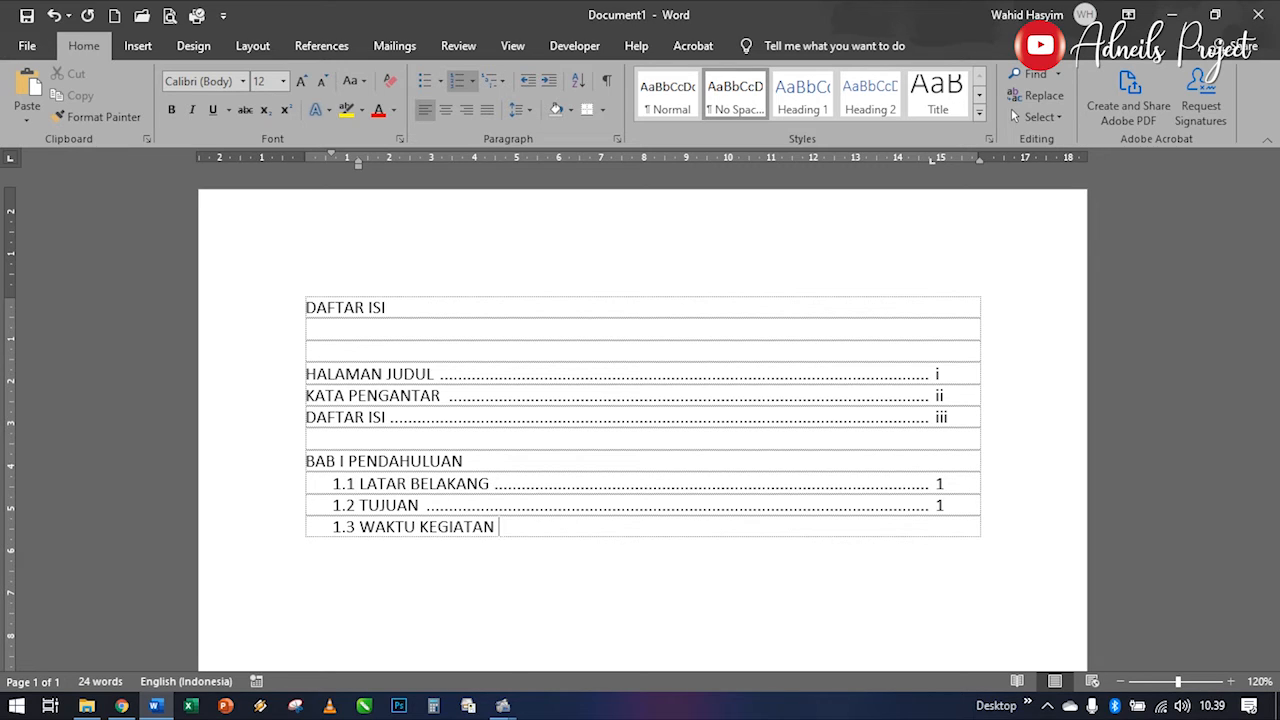
key(Tab)
text(2)
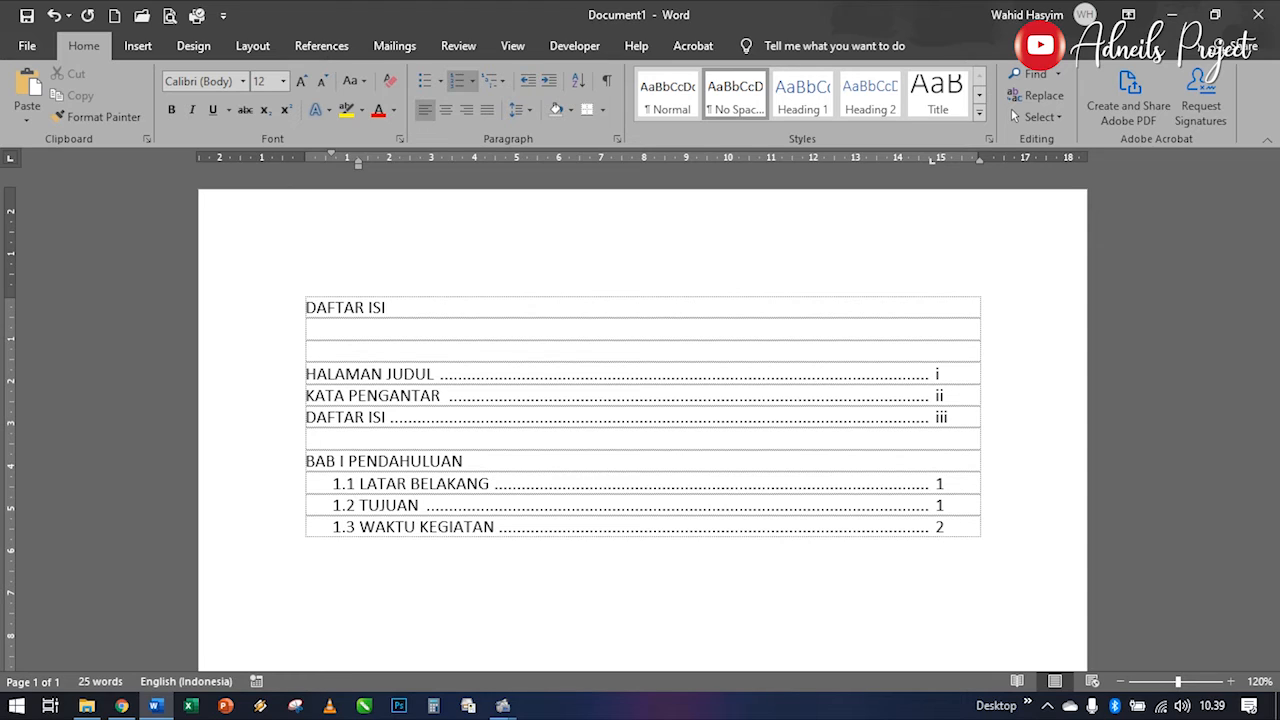
Step: End the numbered list after item 1.3 and leave a blank line before a new unnumbered line
key(Return)
key(BackSpace)
key(Return)
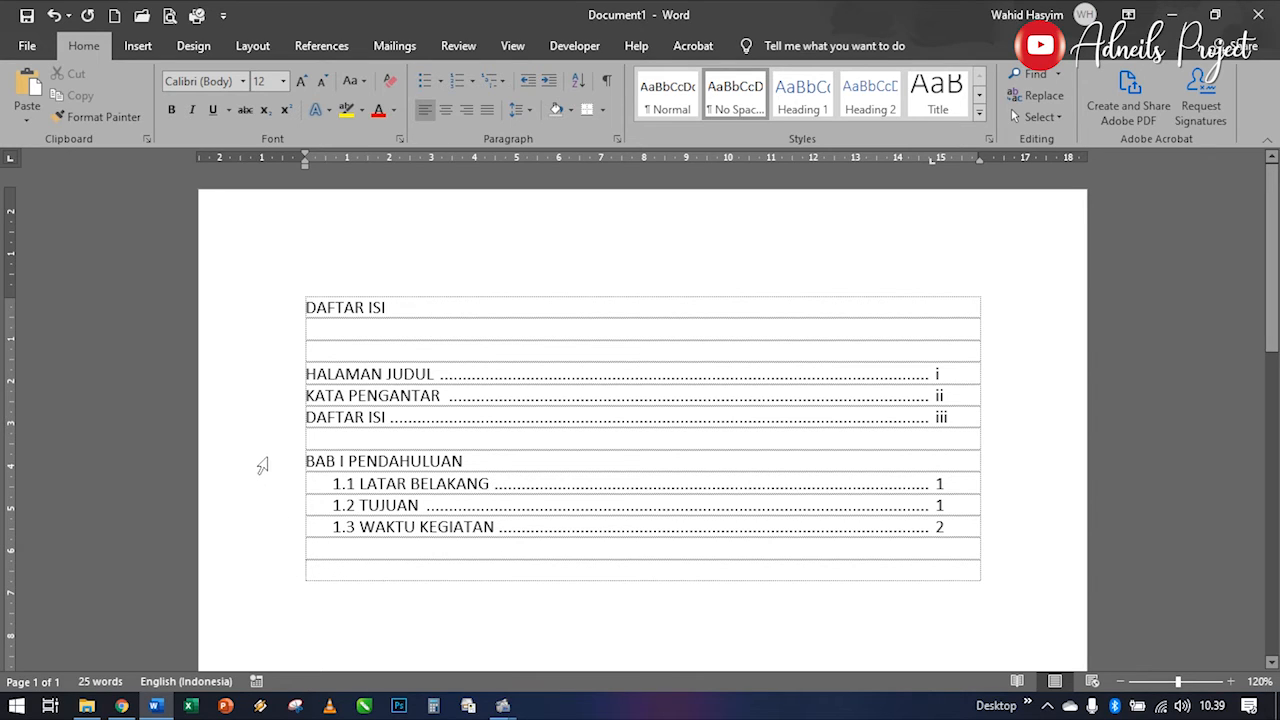
Step: Duplicate the BAB I PENDAHULUAN heading and its three numbered entries onto the empty line below the block
drag(264, 462, 272, 528)
key(ctrl+c)
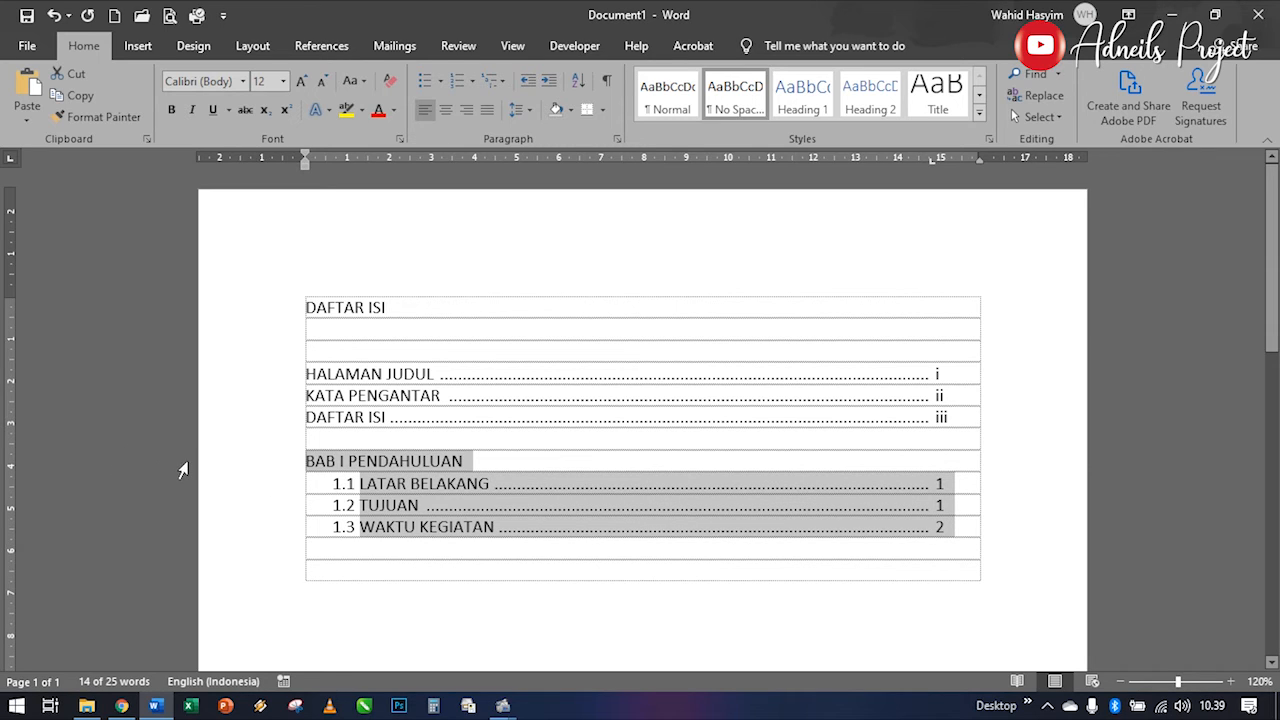
click(358, 576)
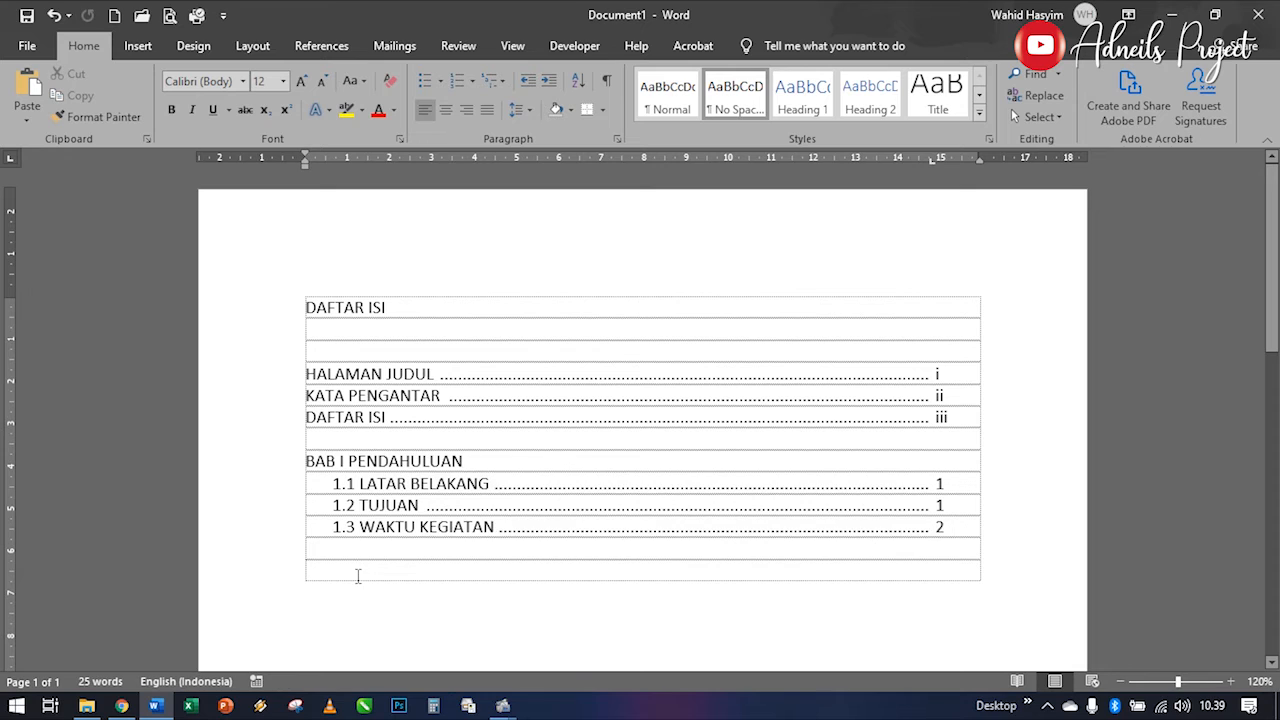
click(27, 88)
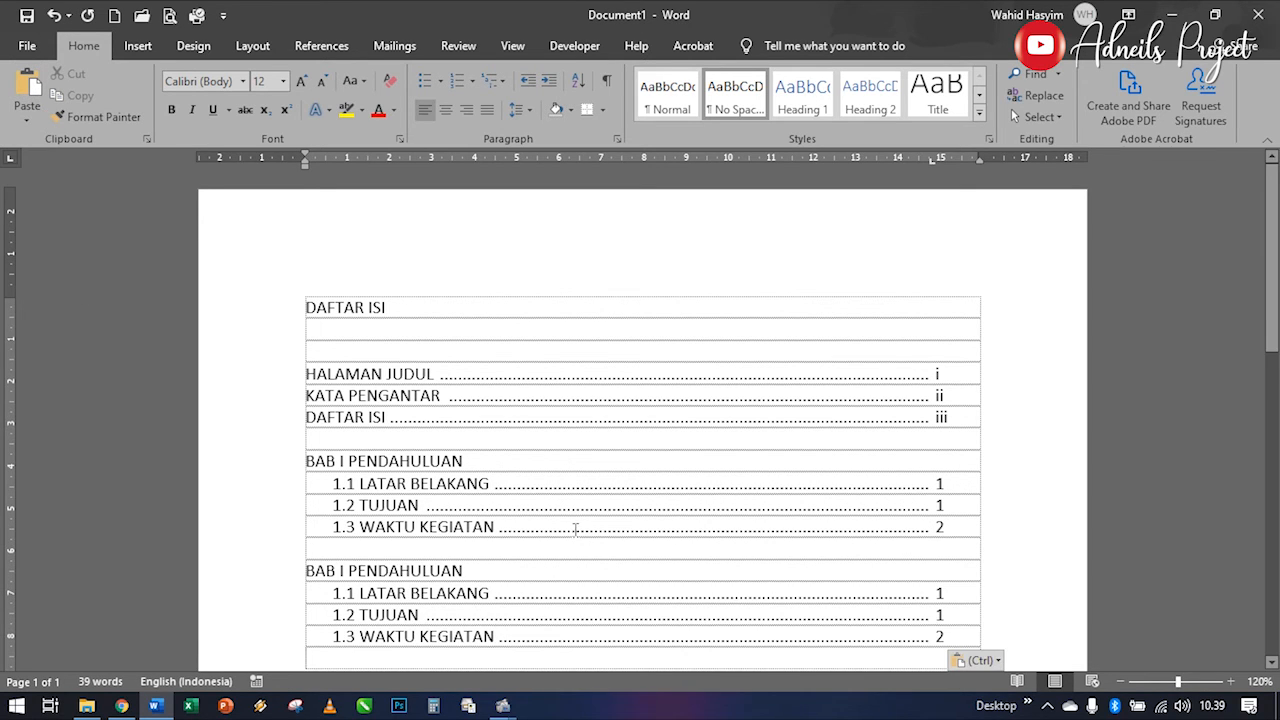
Step: Change the copied chapter heading to BAB II PEMBAHASAN
scroll(576, 530, down, 2)
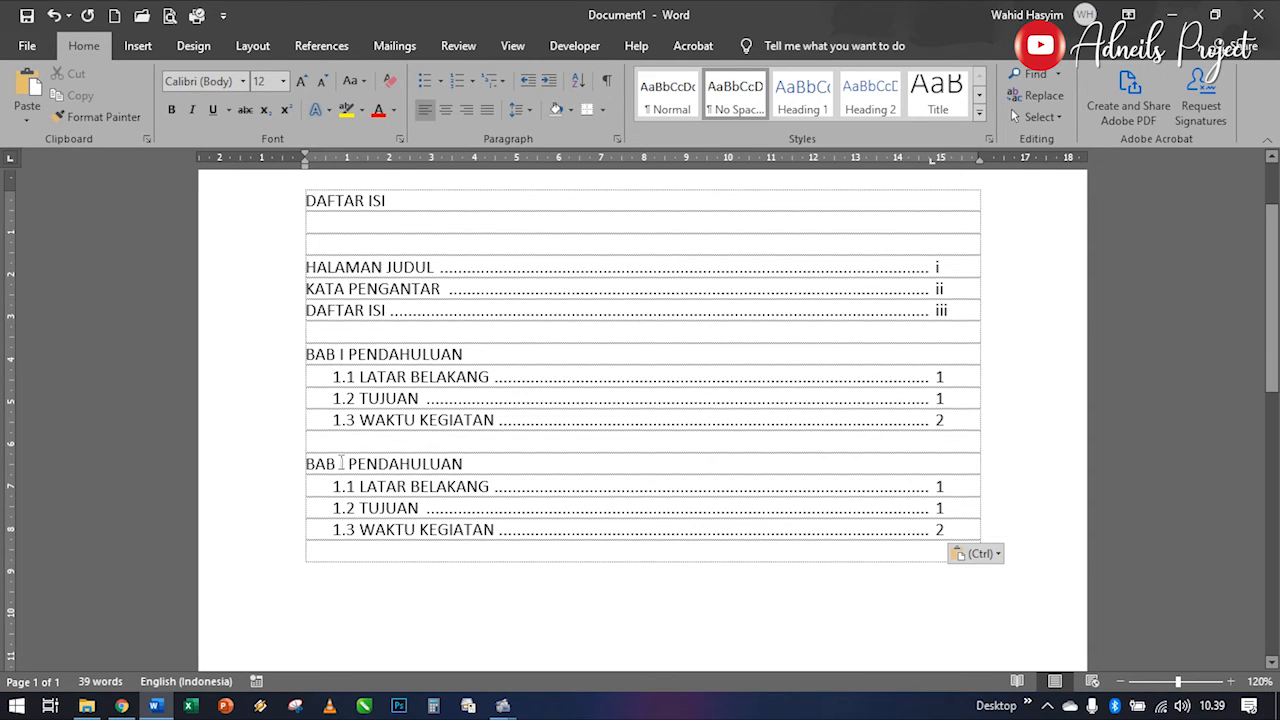
click(340, 464)
text(I)
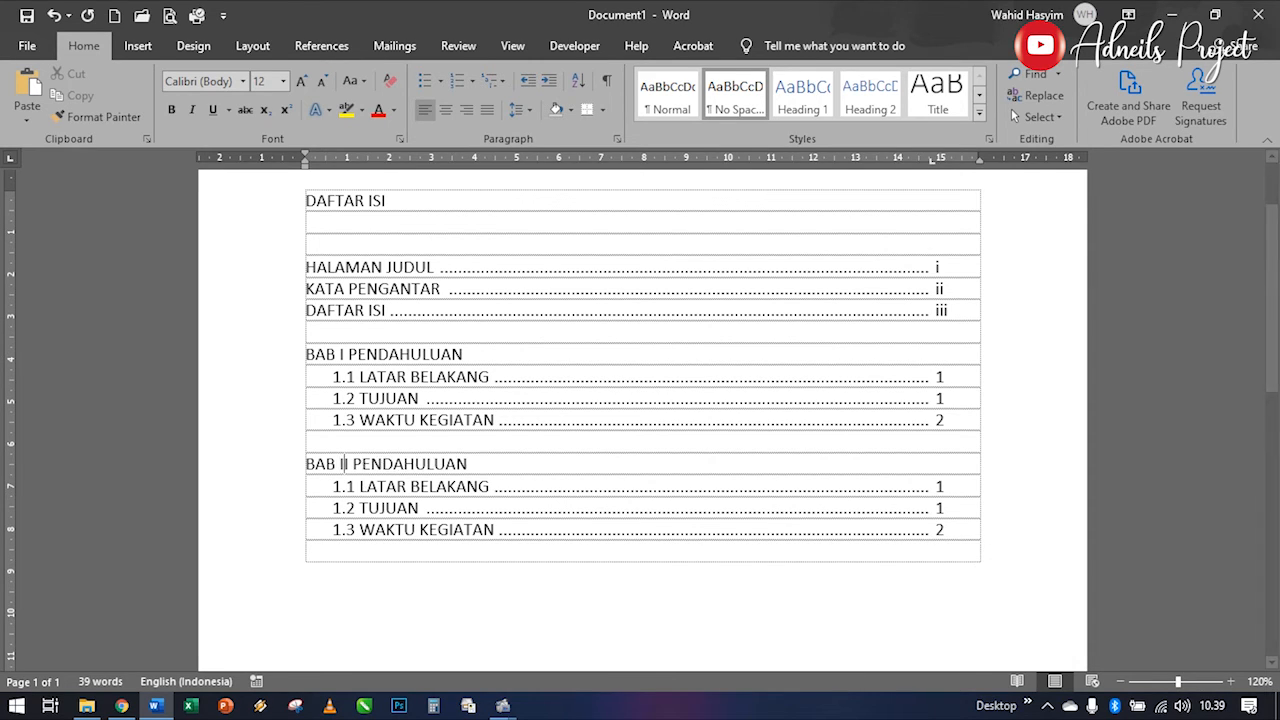
double_click(363, 470)
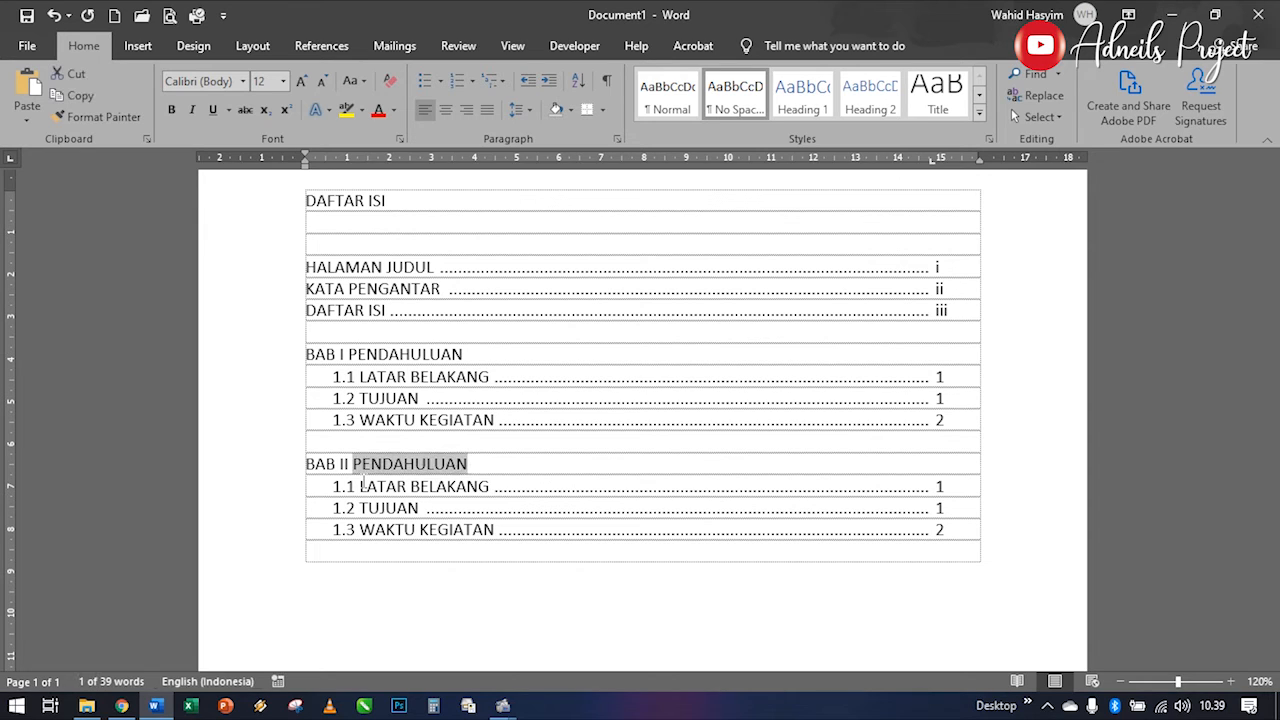
text(PEMBA)
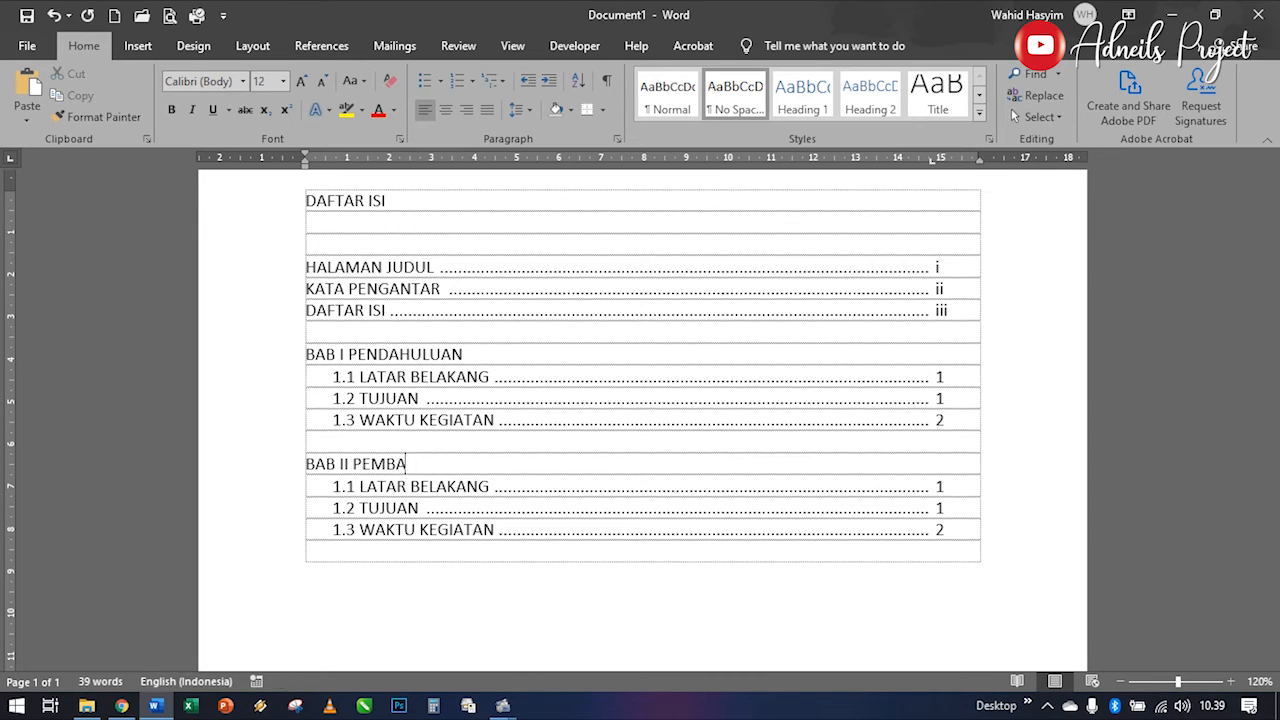
text(HASAN)
Step: Define a new number format with prefix 2 for the three entries under BAB II, numbering them 2.1 to 2.3
click(361, 486)
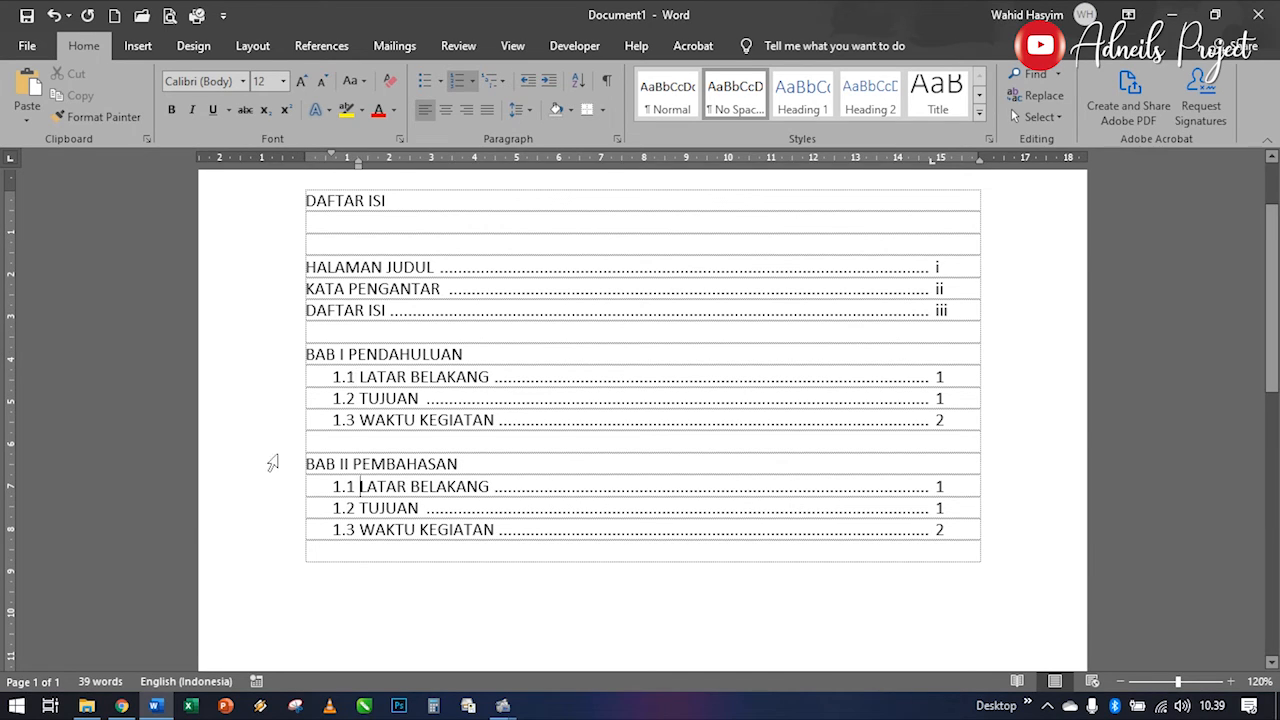
drag(277, 491, 287, 536)
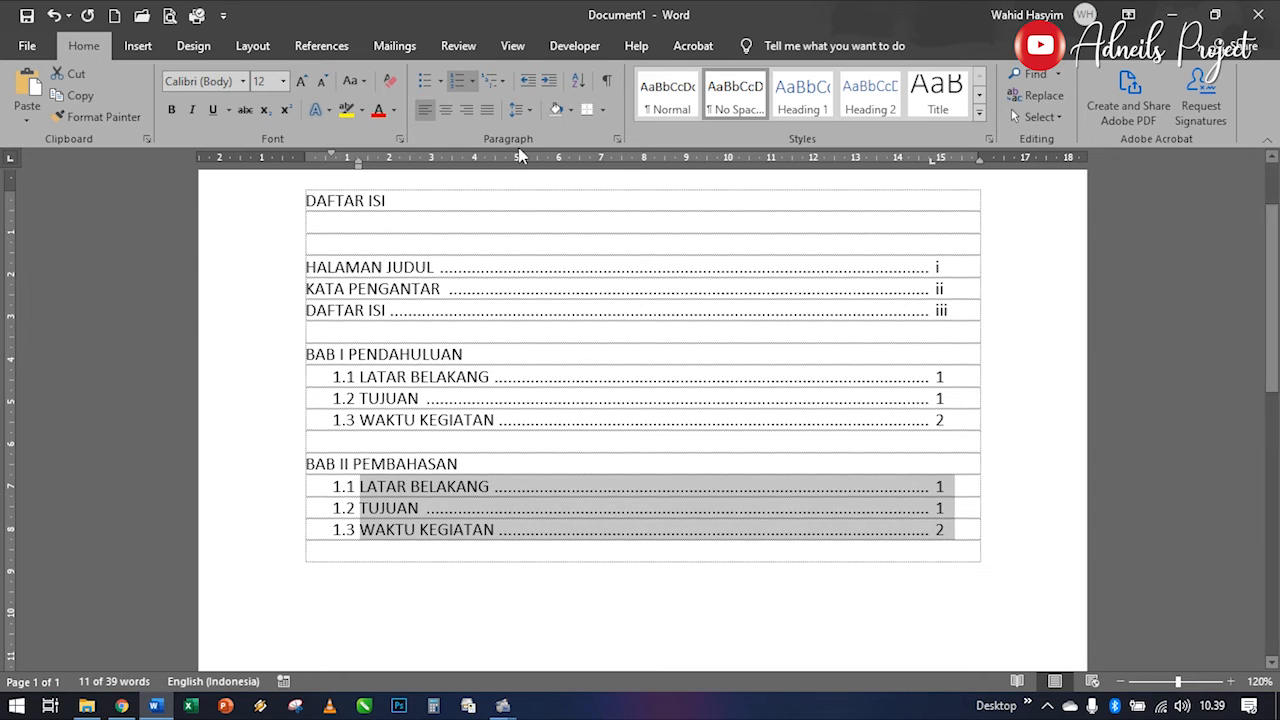
click(473, 79)
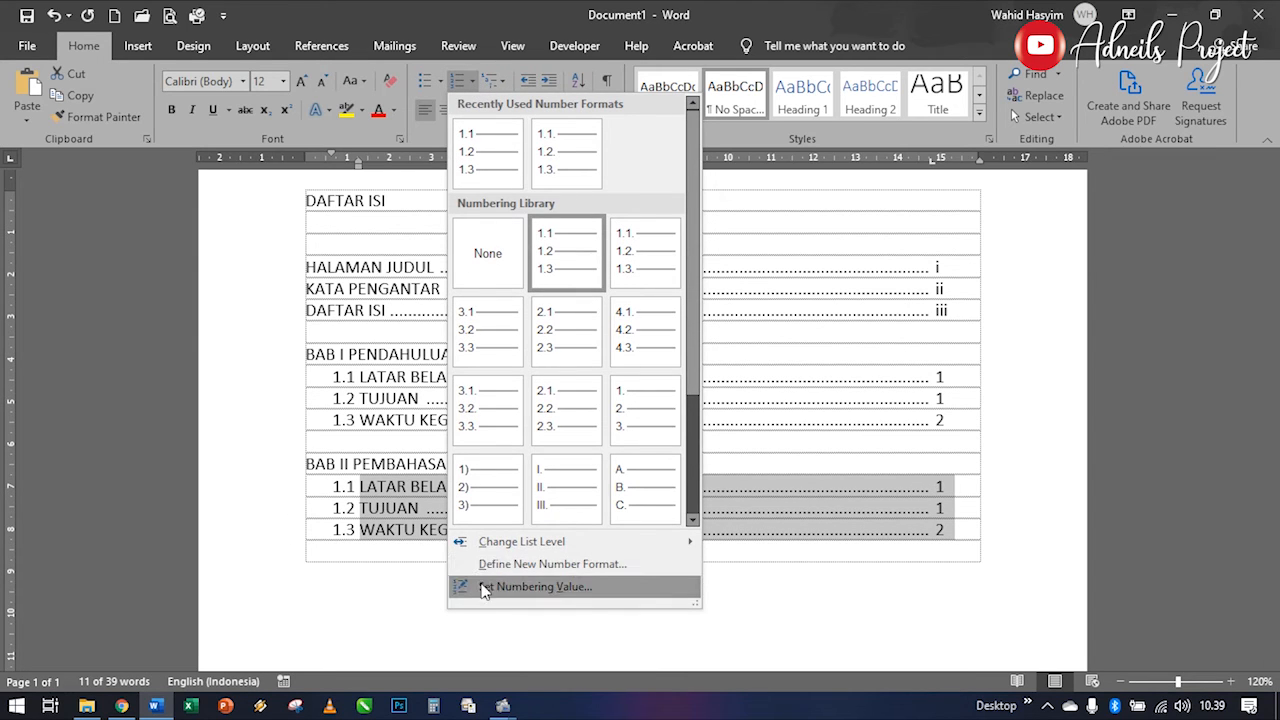
click(528, 566)
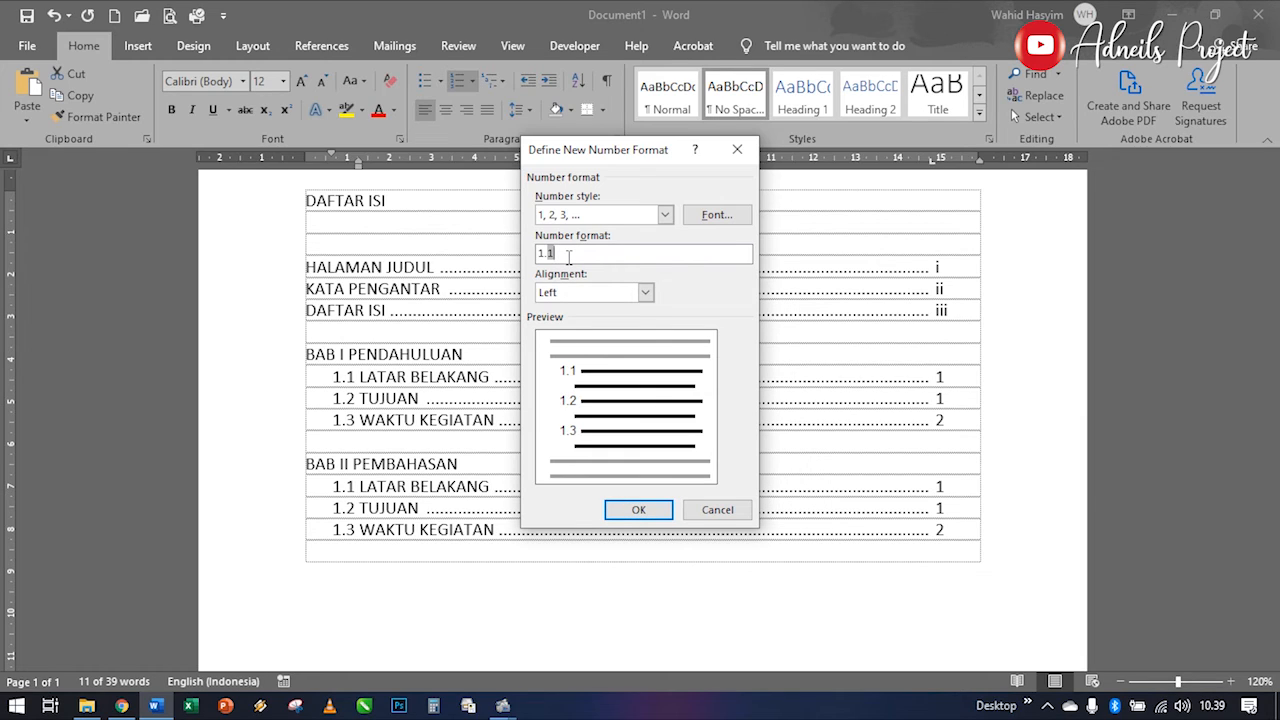
drag(568, 257, 532, 260)
text(2)
click(622, 512)
click(407, 507)
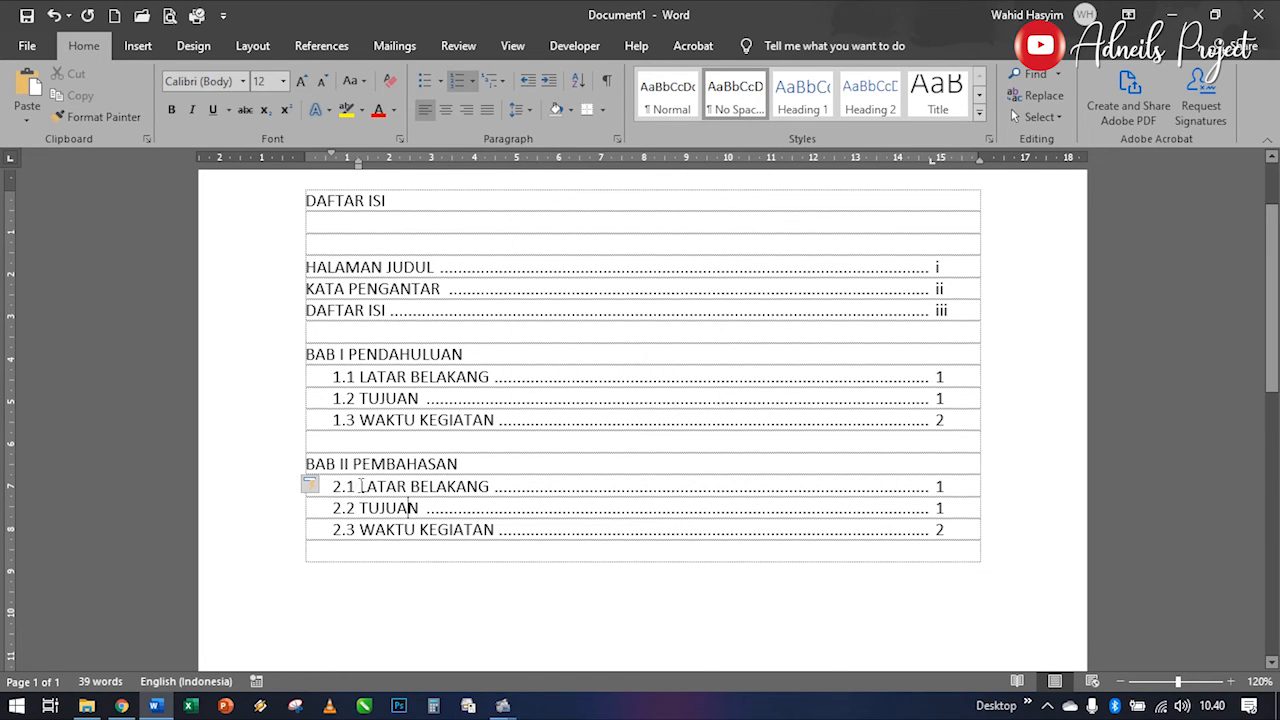
Step: Replace the title of entry 2.1 with PEMECAHAN MASALAH and set its page number to 3
drag(361, 486, 467, 490)
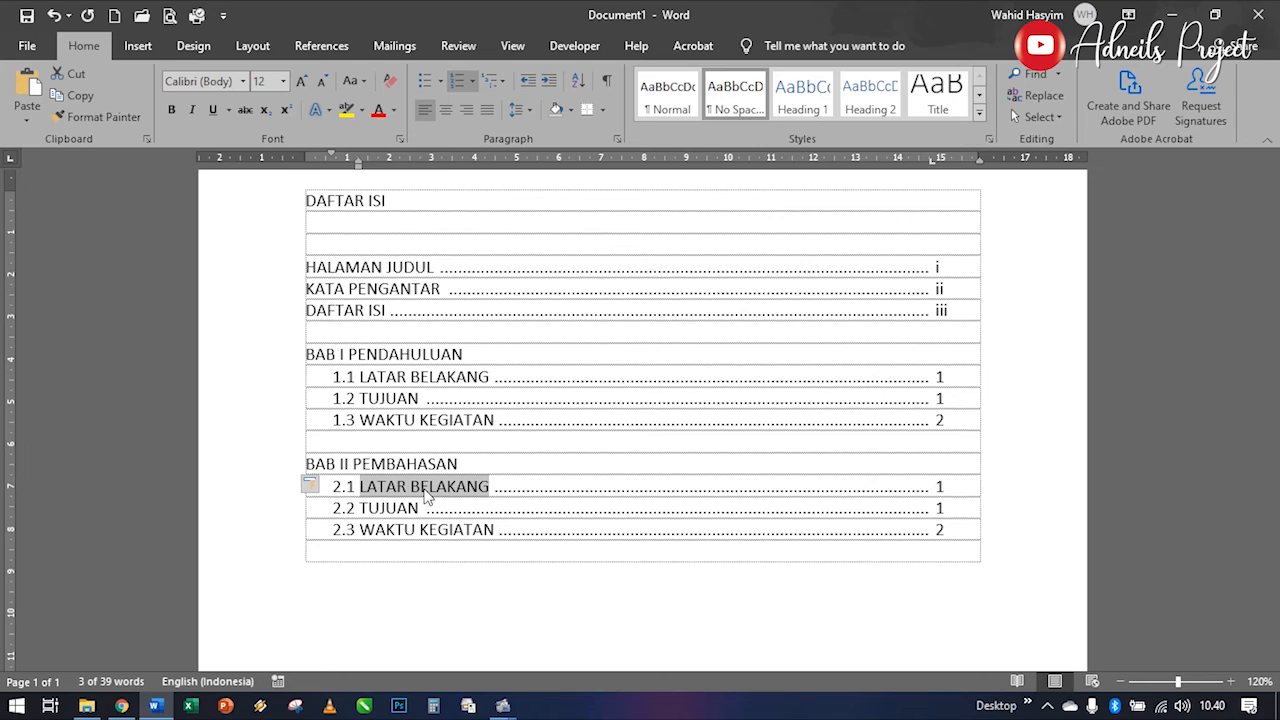
text(PEMECAHAN)
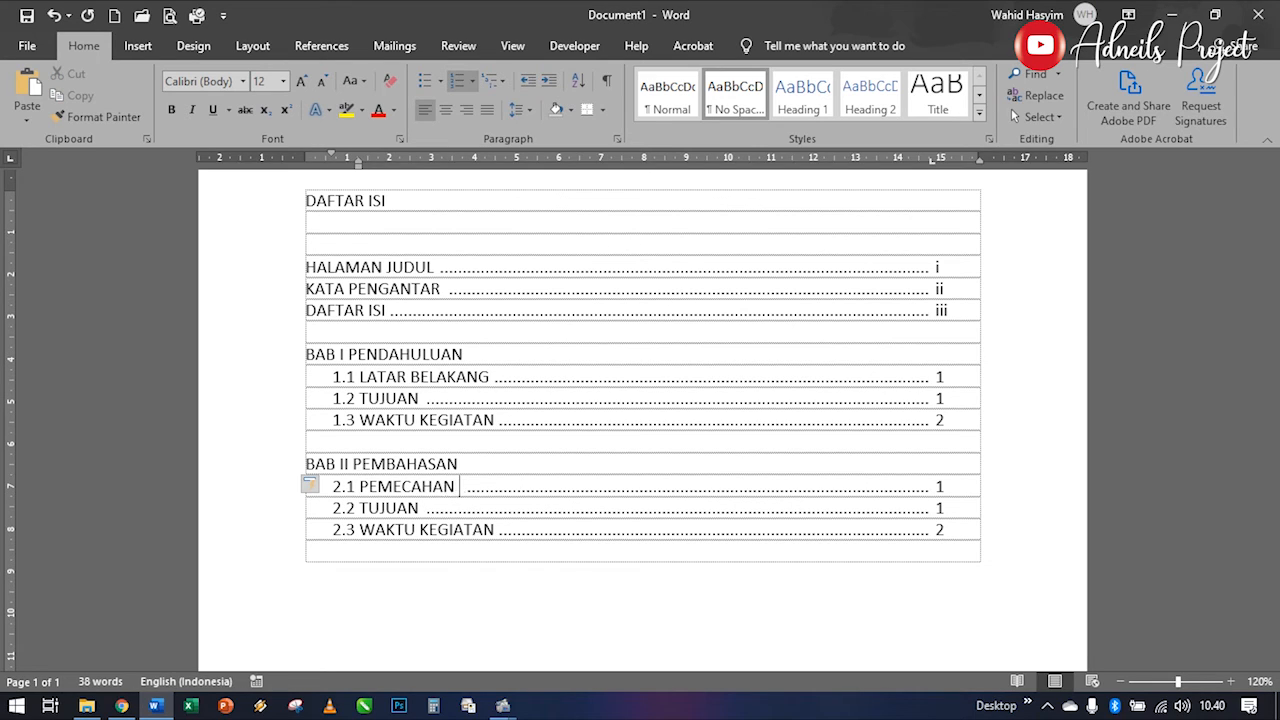
text( MASALAH)
key(End)
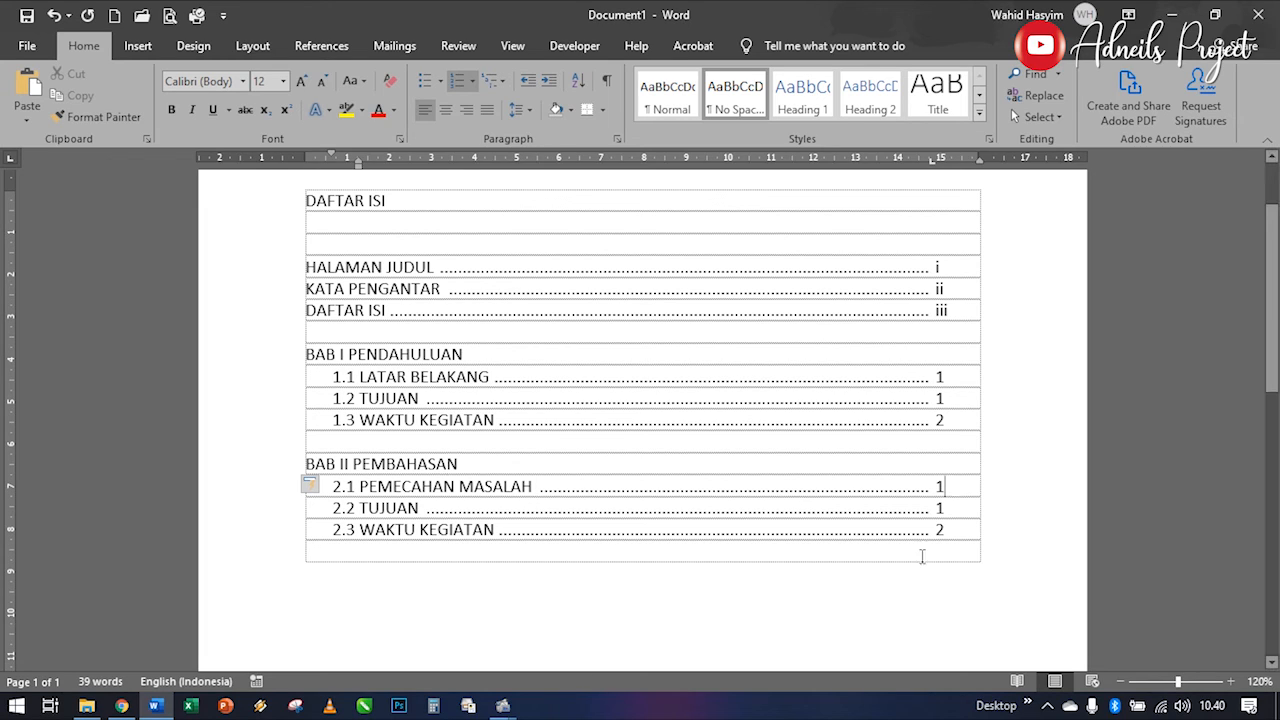
key(BackSpace)
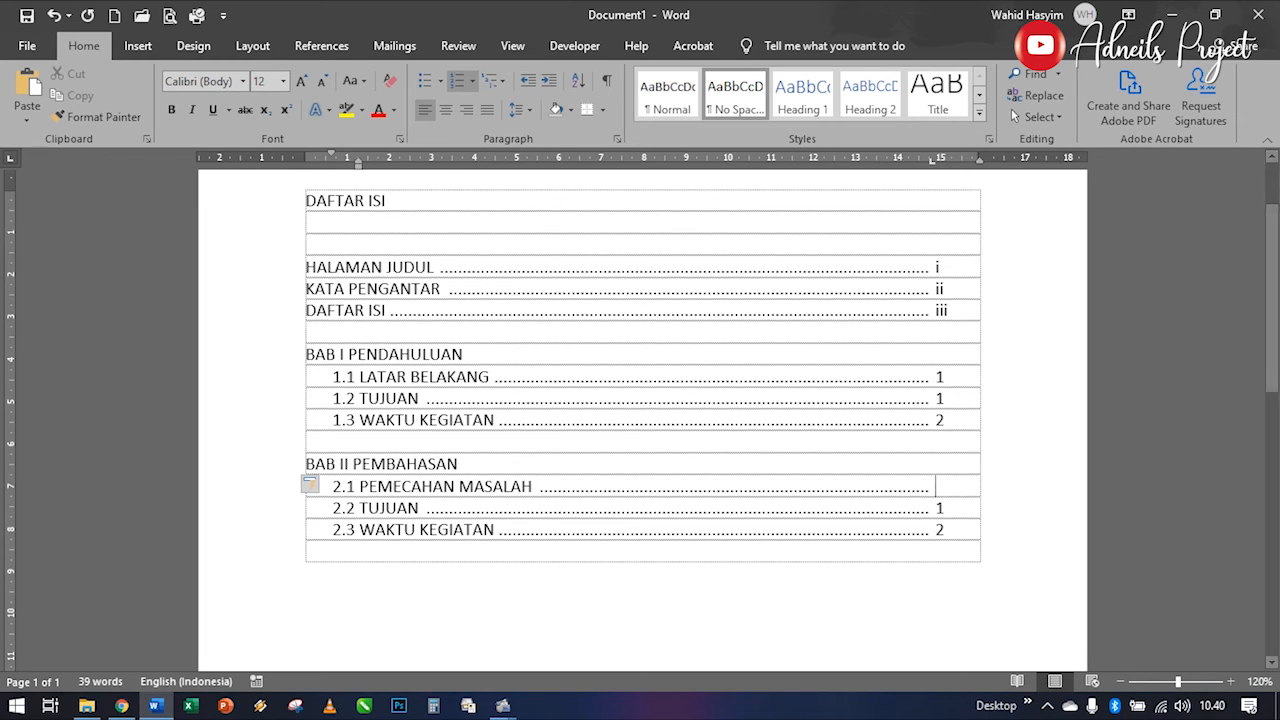
text(3)
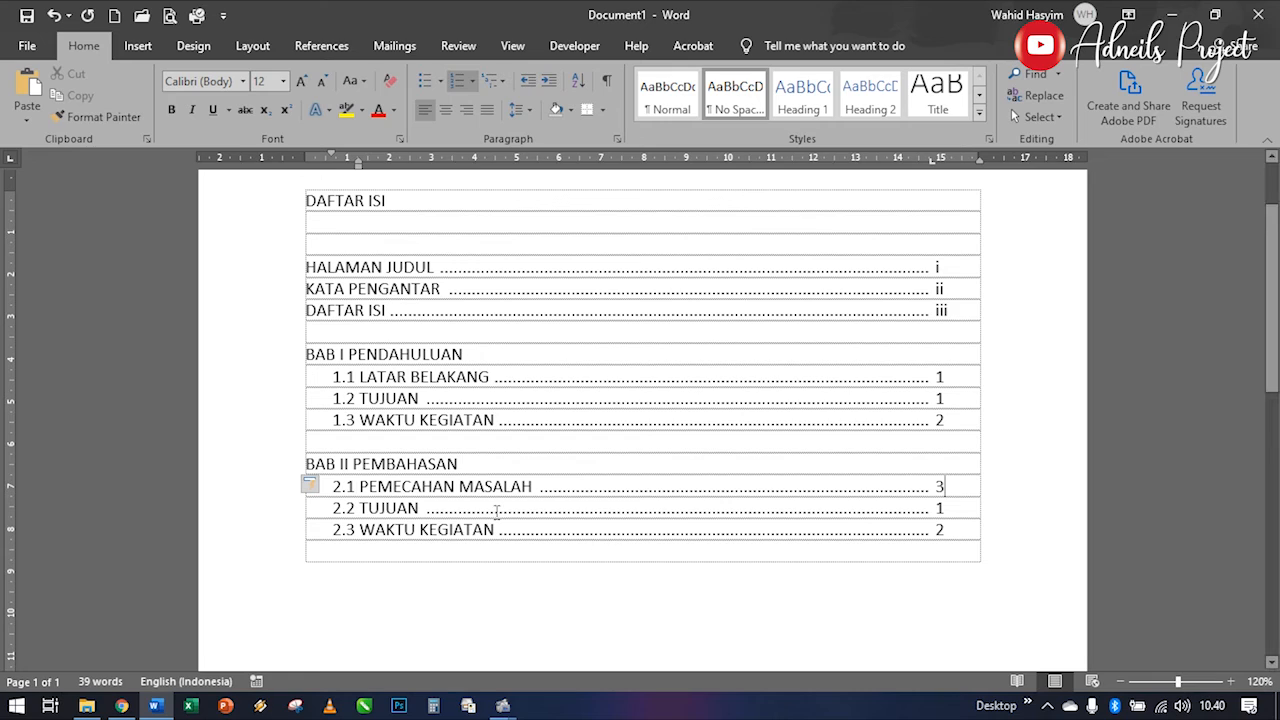
Step: Replace the title of entry 2.2 with SUB BAB 2 and set its page number to 4
drag(360, 510, 426, 510)
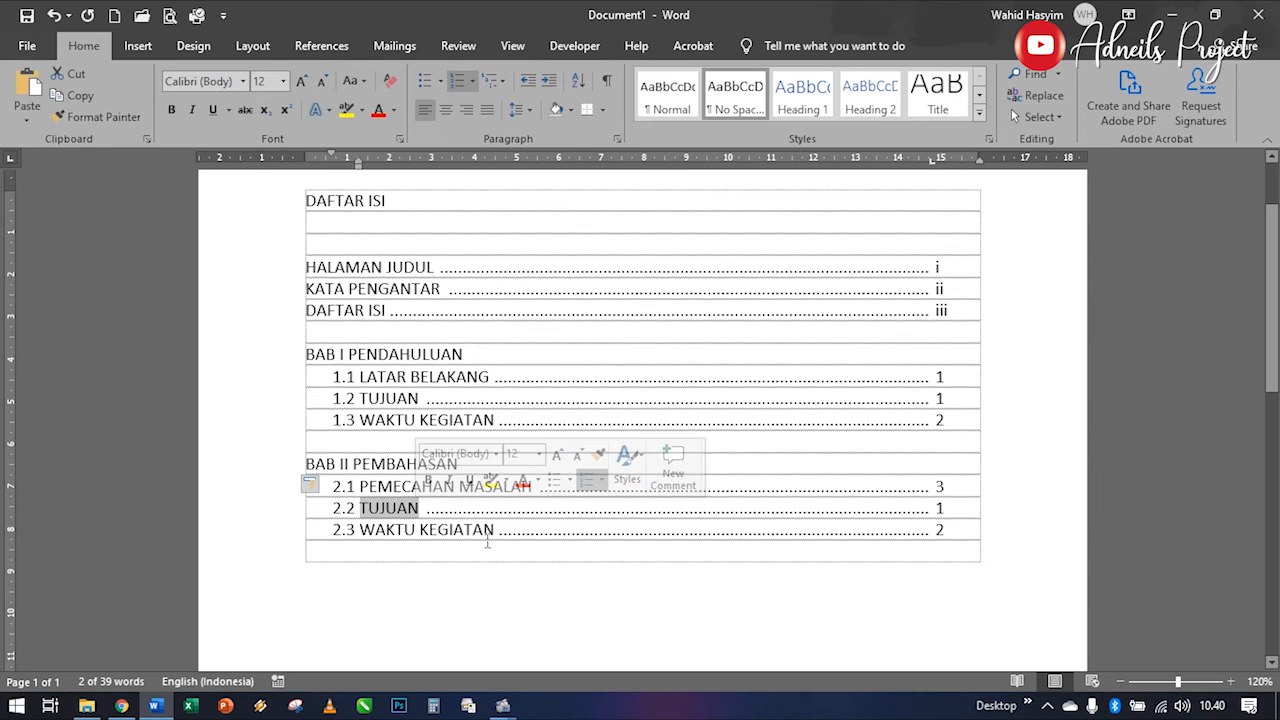
text(SUB BAB)
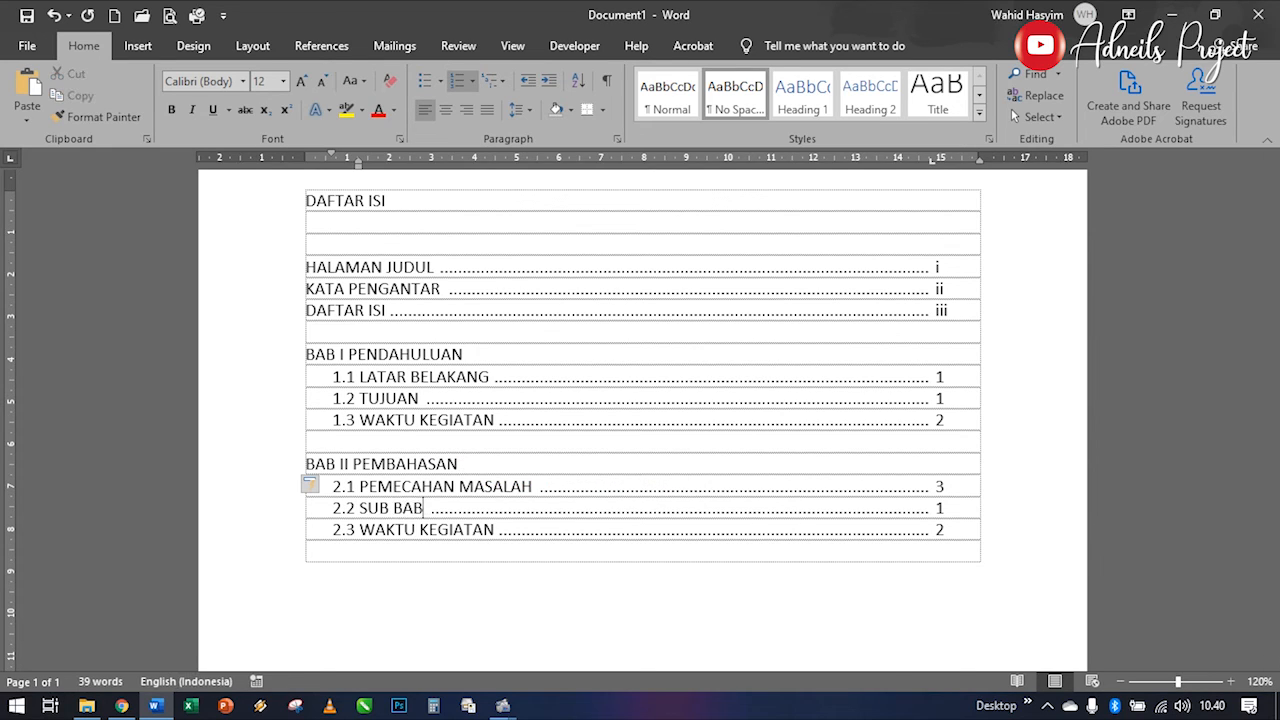
text( 2)
click(946, 508)
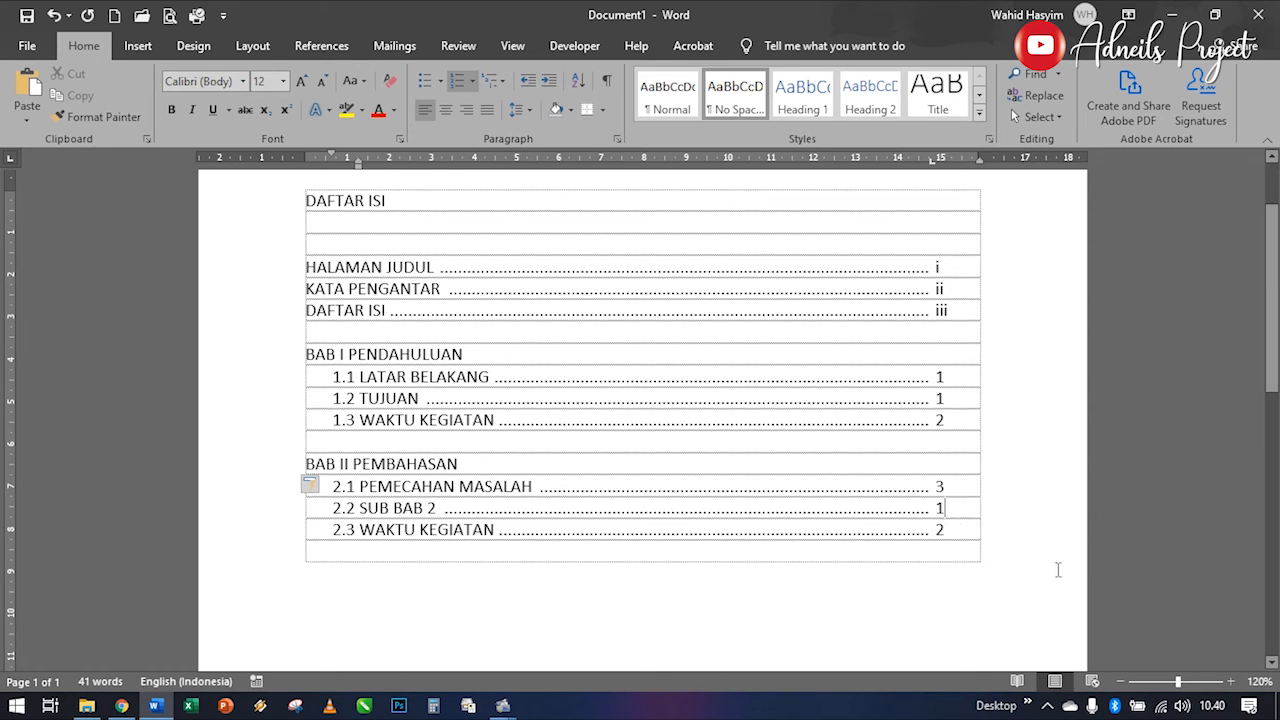
key(BackSpace)
text(4)
Step: Replace the title of entry 2.3 with SUB BAB 3 and set its page number to 5
drag(362, 533, 475, 537)
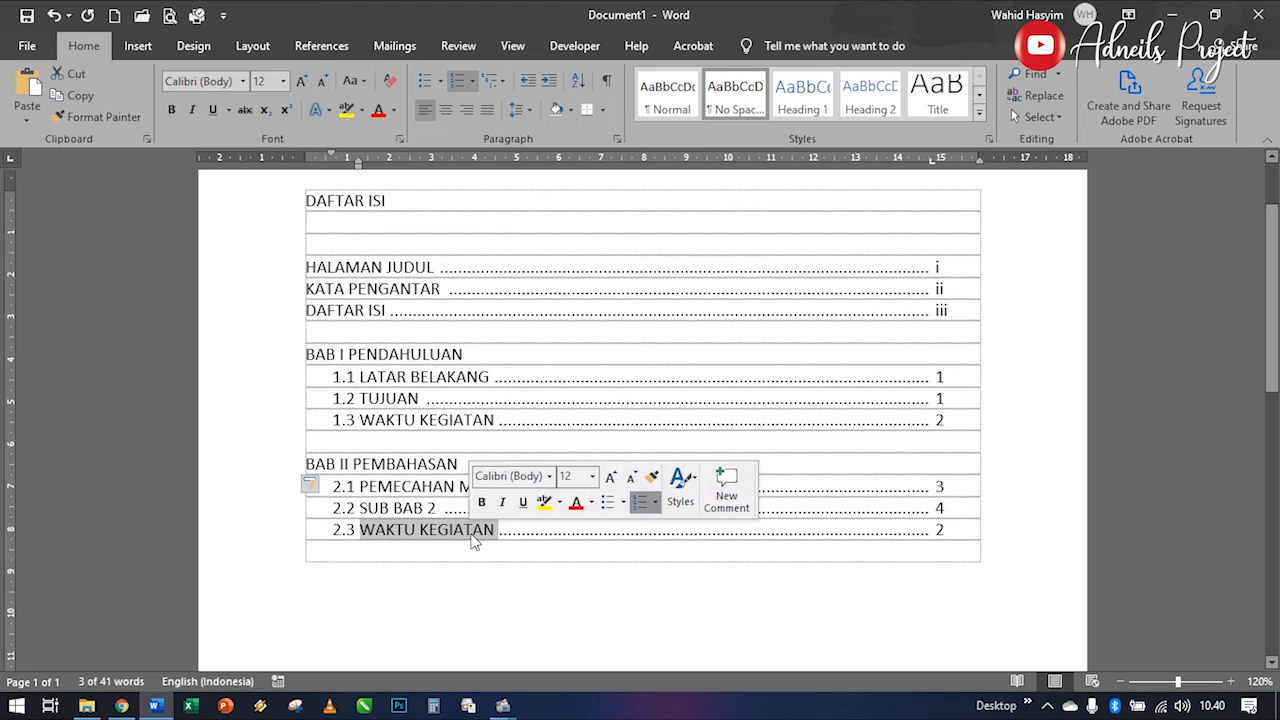
text(SUB BAB )
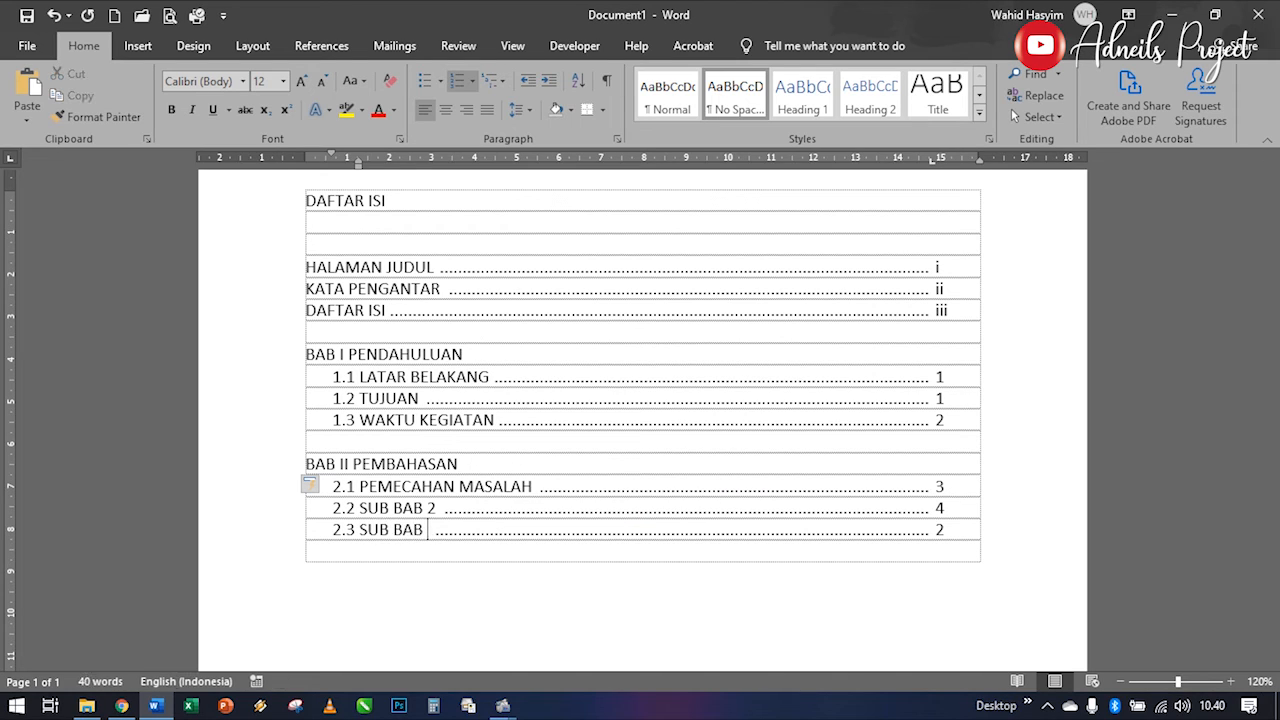
text(3)
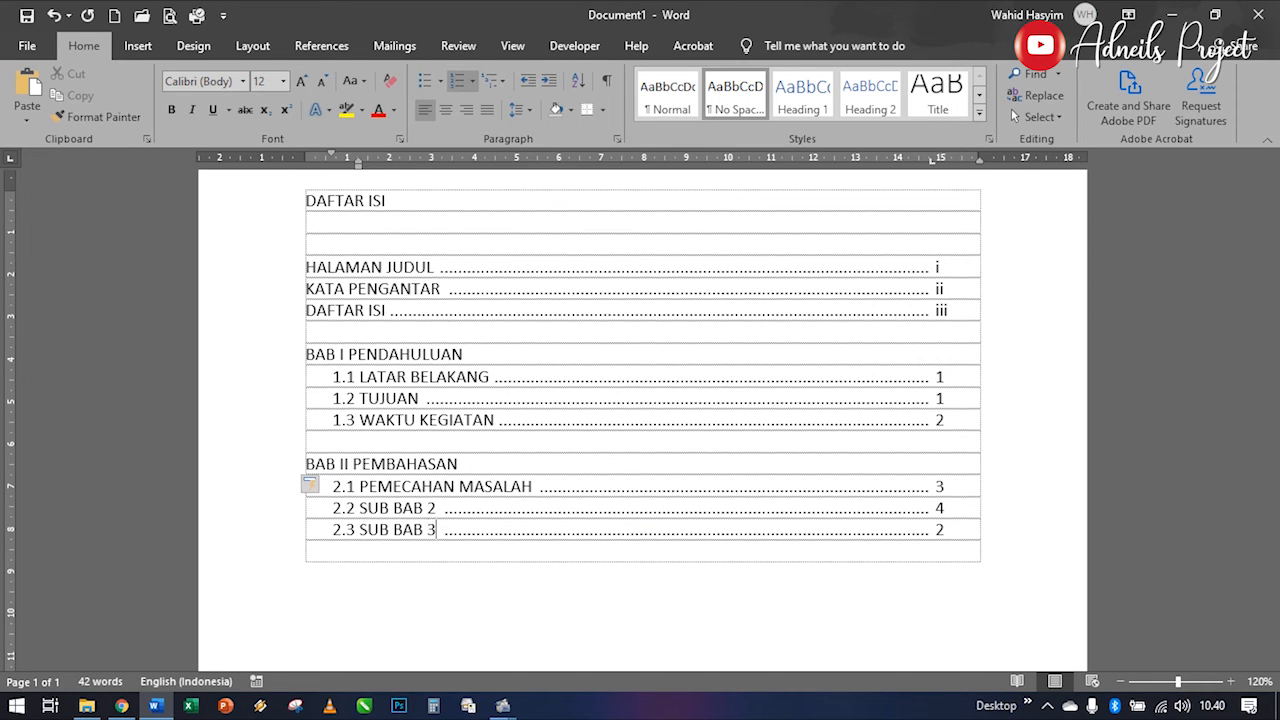
click(965, 538)
key(BackSpace)
text(5)
Step: Center the DAFTAR ISI title at the start of the page and make it bold
click(271, 209)
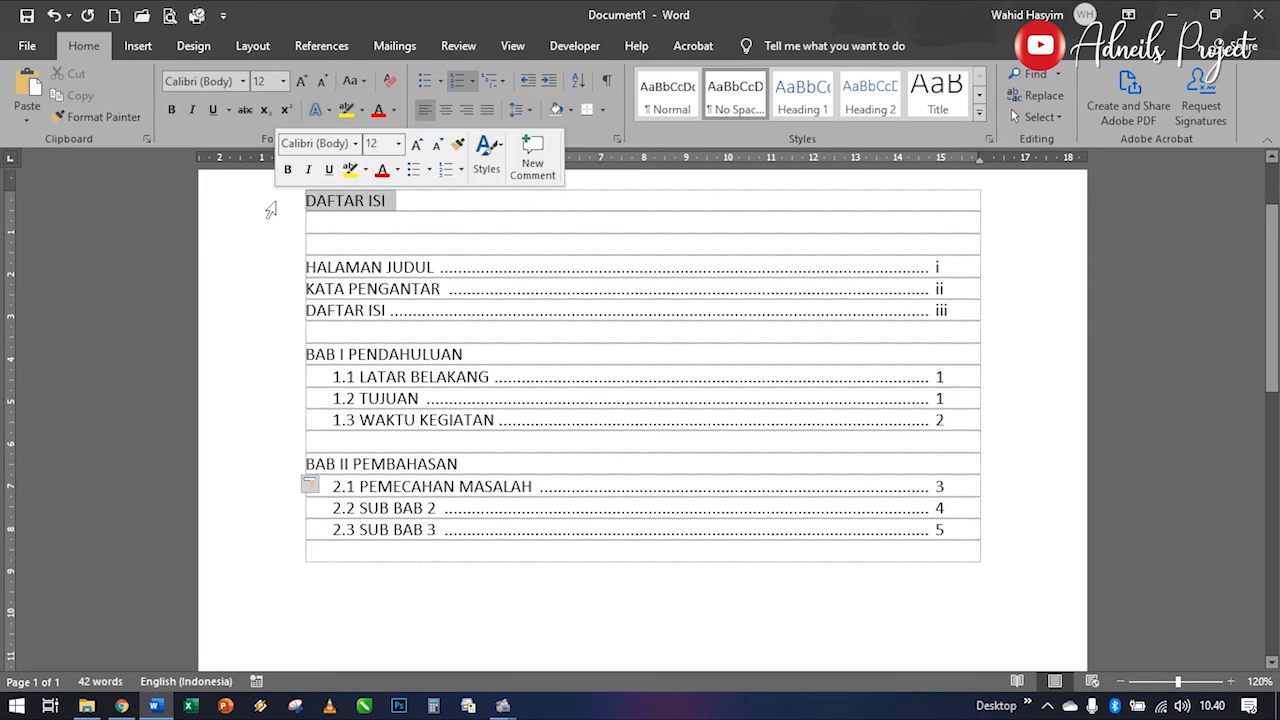
click(449, 109)
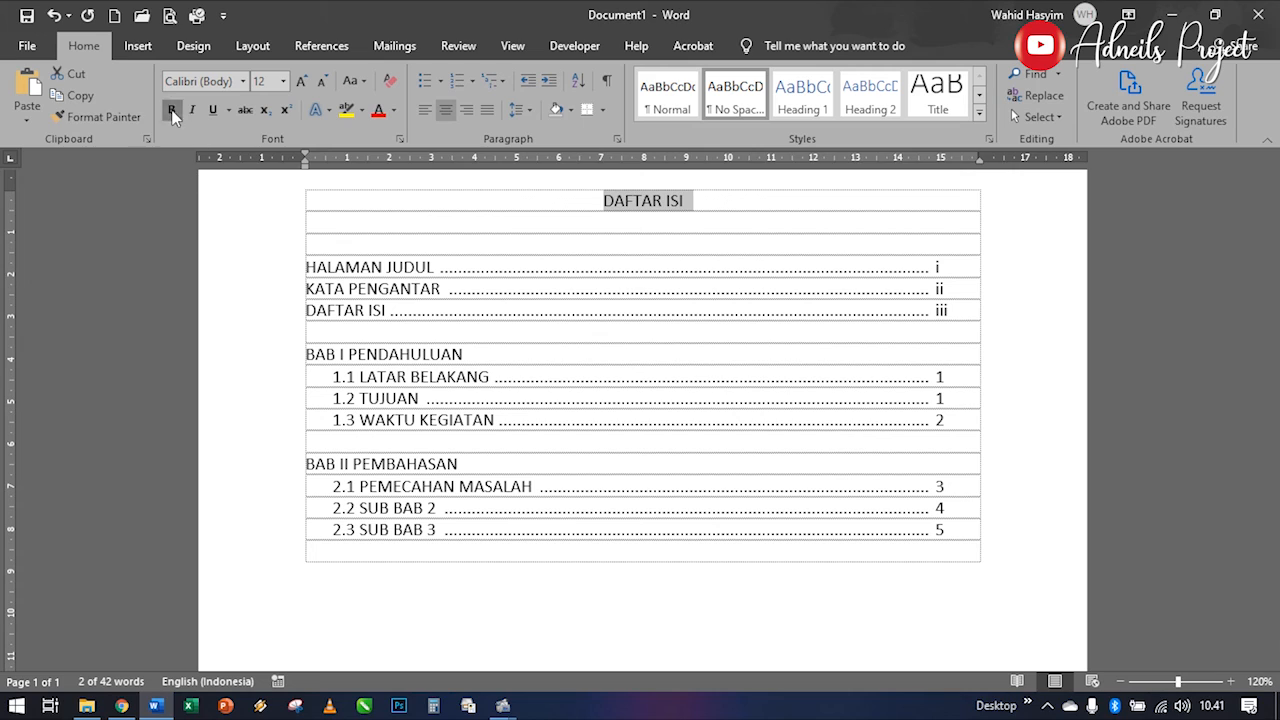
key(ctrl+b)
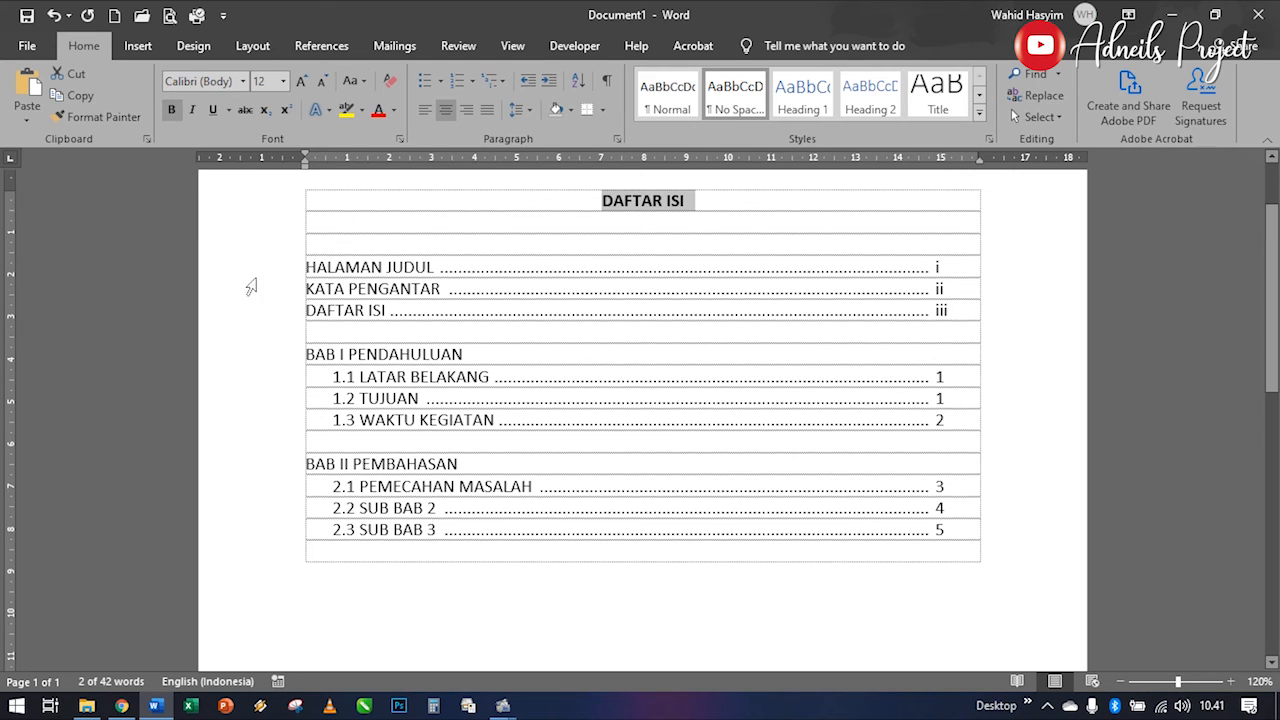
Step: Make the HALAMAN JUDUL, KATA PENGANTAR and DAFTAR ISI entries and both BAB headings bold
drag(264, 277, 274, 315)
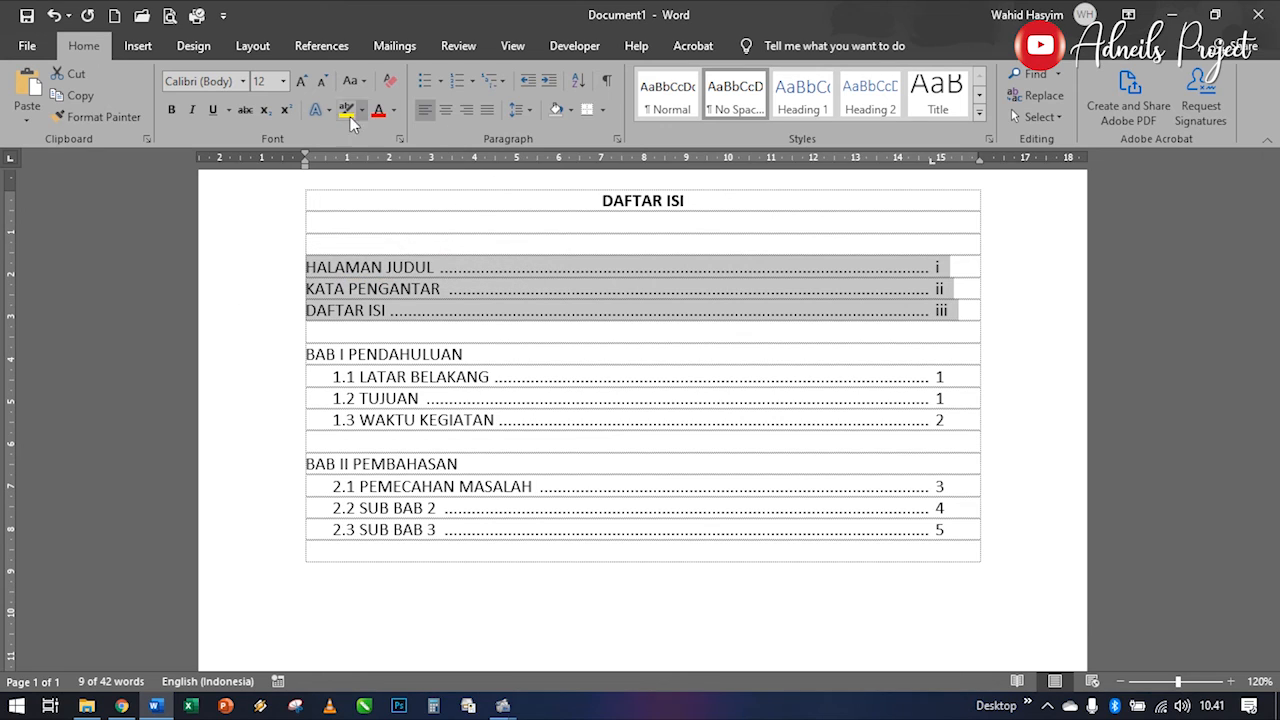
click(171, 110)
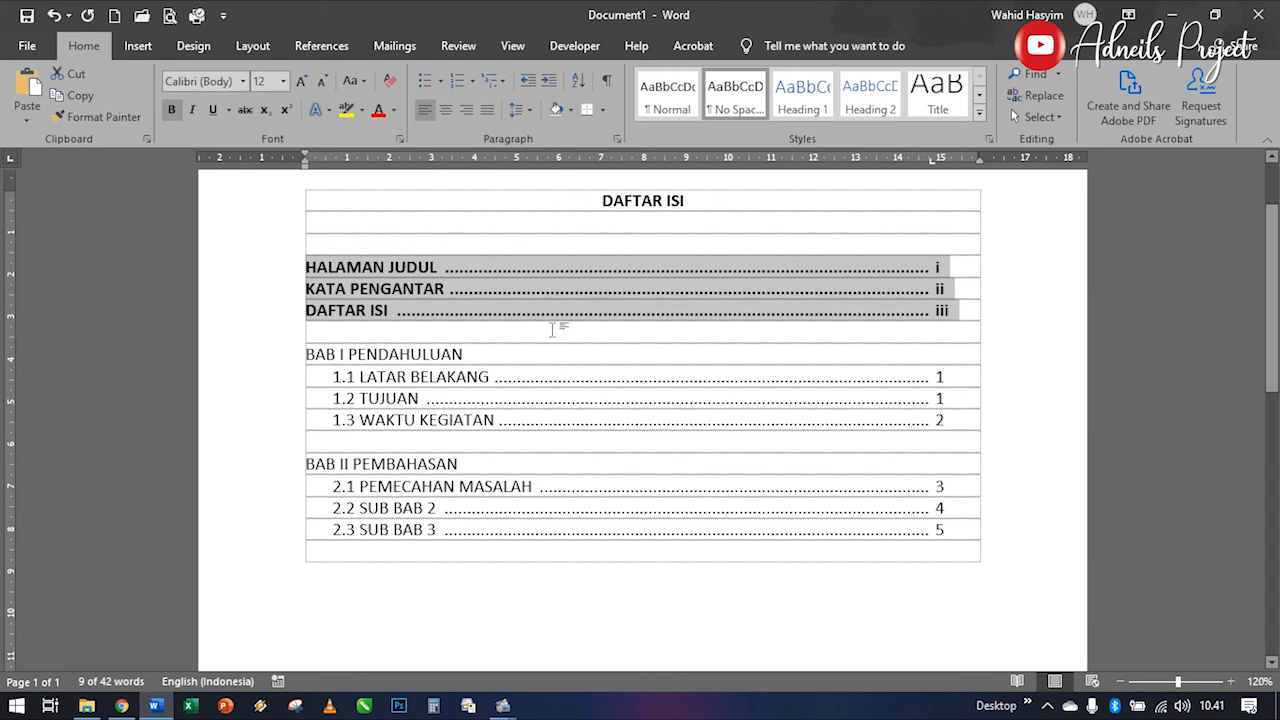
click(263, 356)
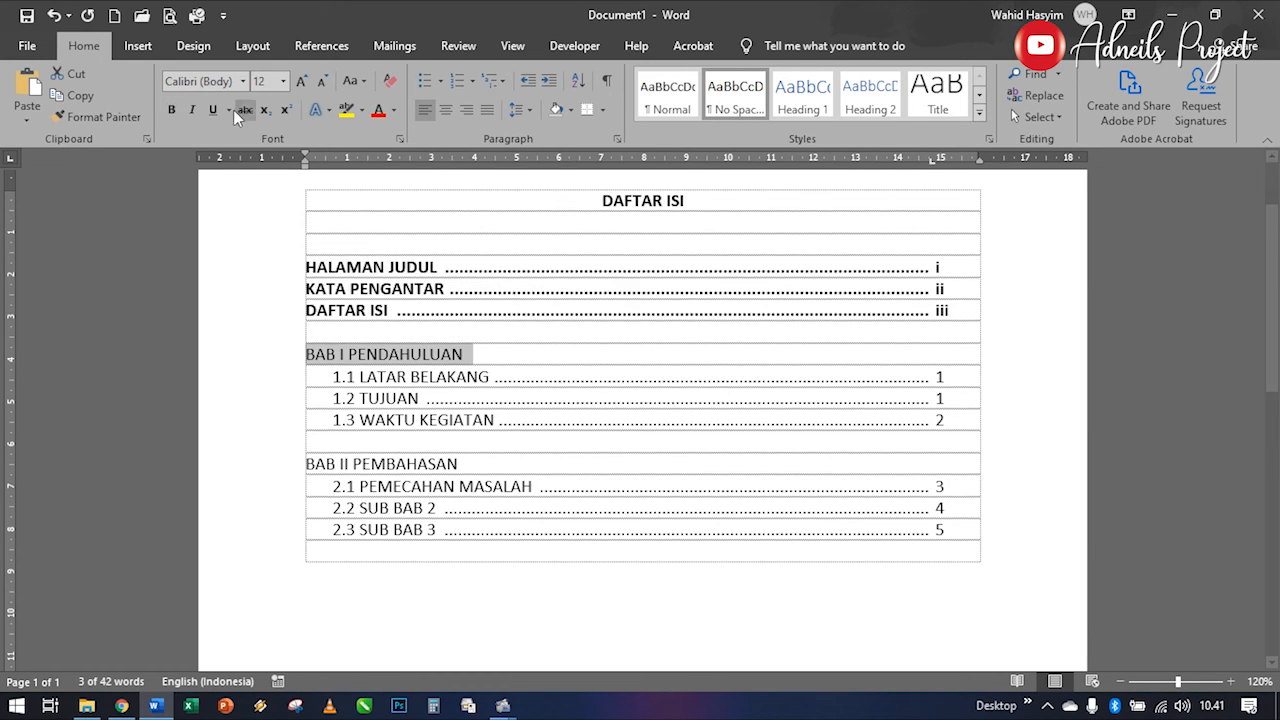
click(171, 110)
click(254, 465)
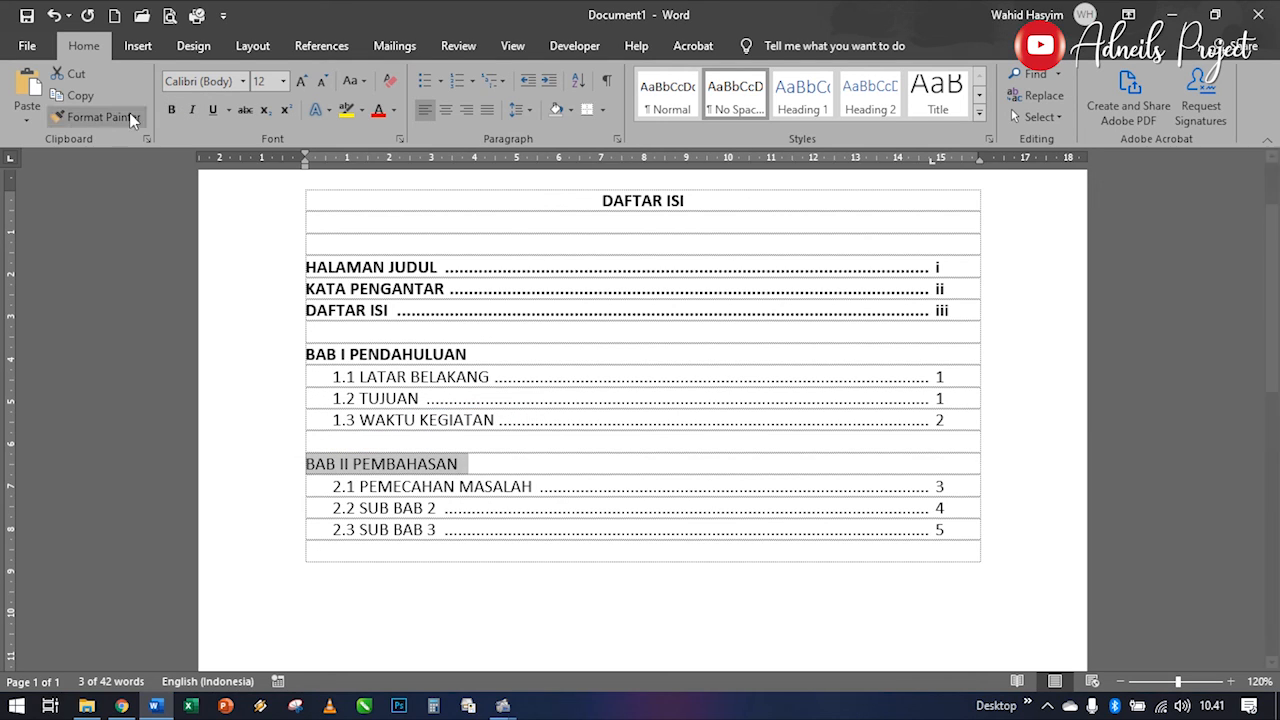
click(171, 110)
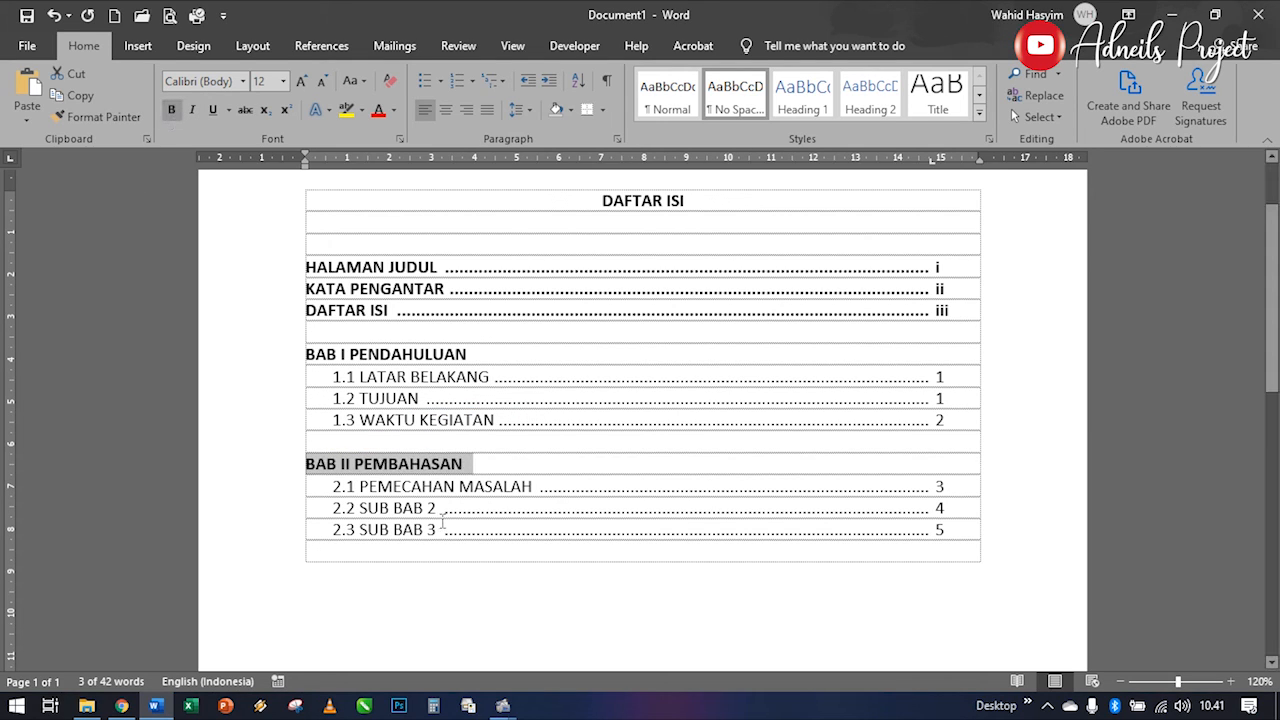
Step: Set the line spacing of all entries from HALAMAN JUDUL through SUB BAB 3 to 1,0
click(265, 269)
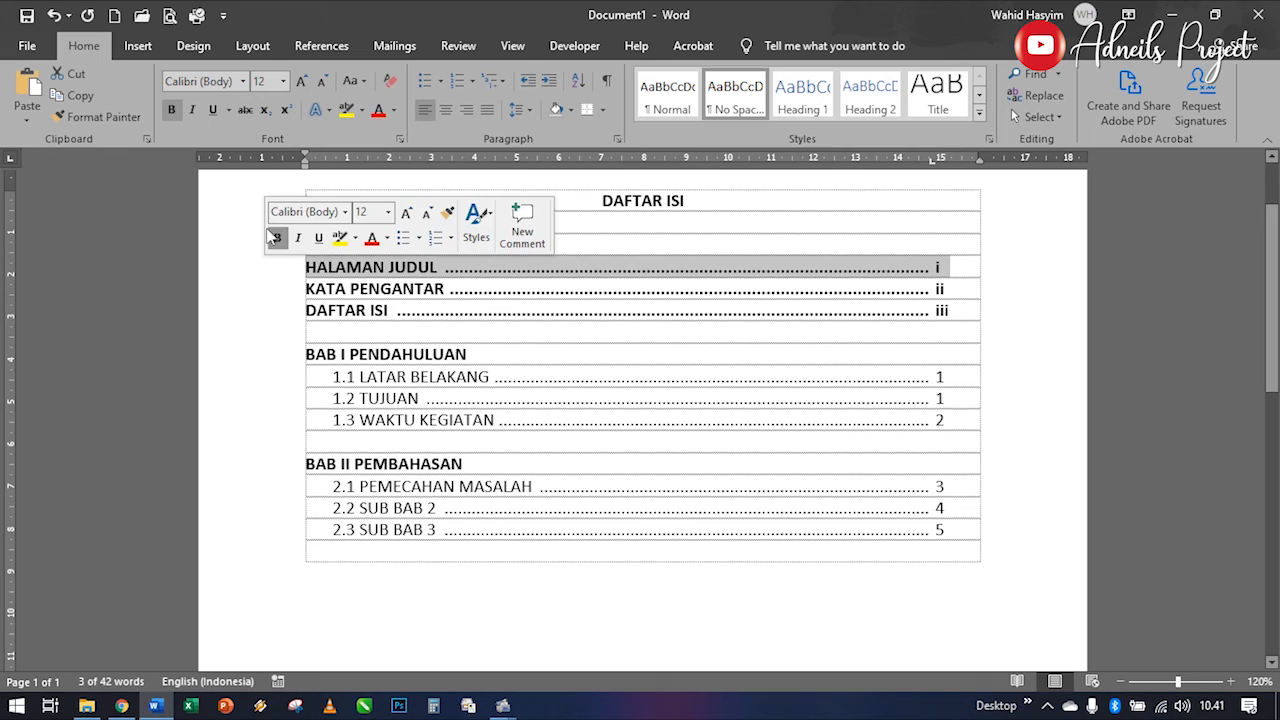
ctrl+click(248, 287)
drag(248, 320, 251, 537)
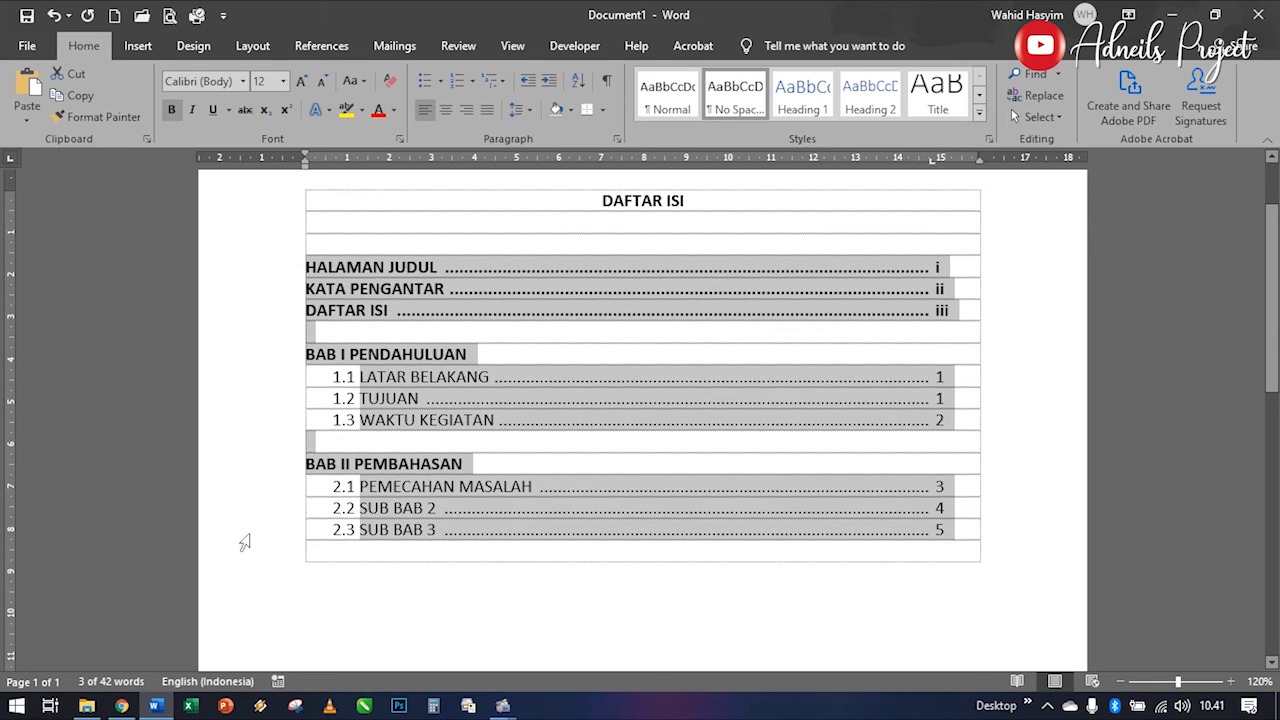
click(747, 359)
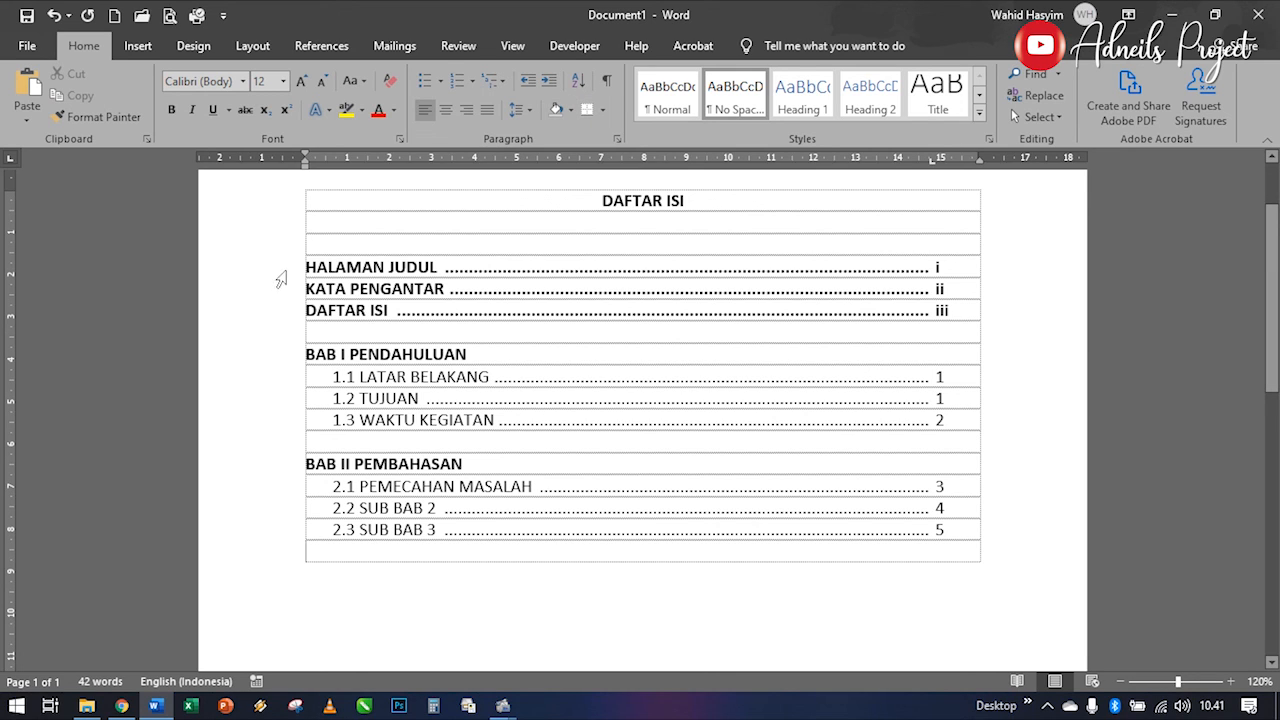
drag(278, 268, 248, 533)
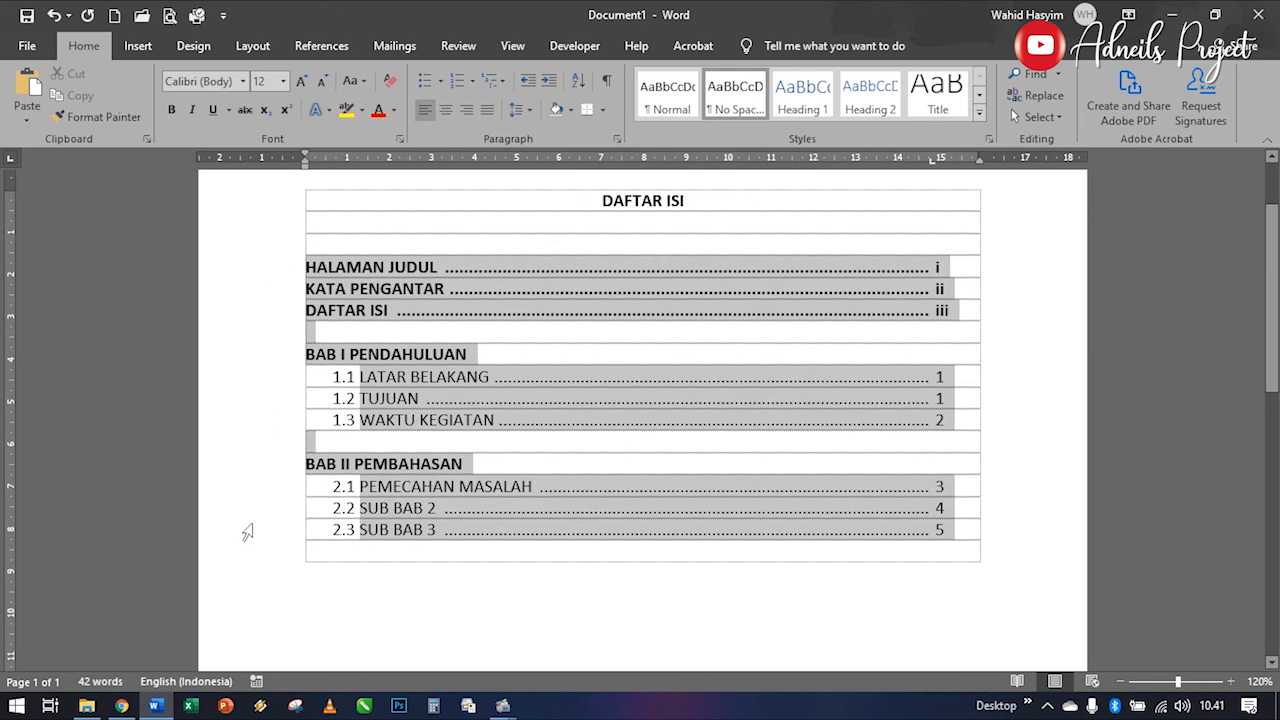
click(519, 112)
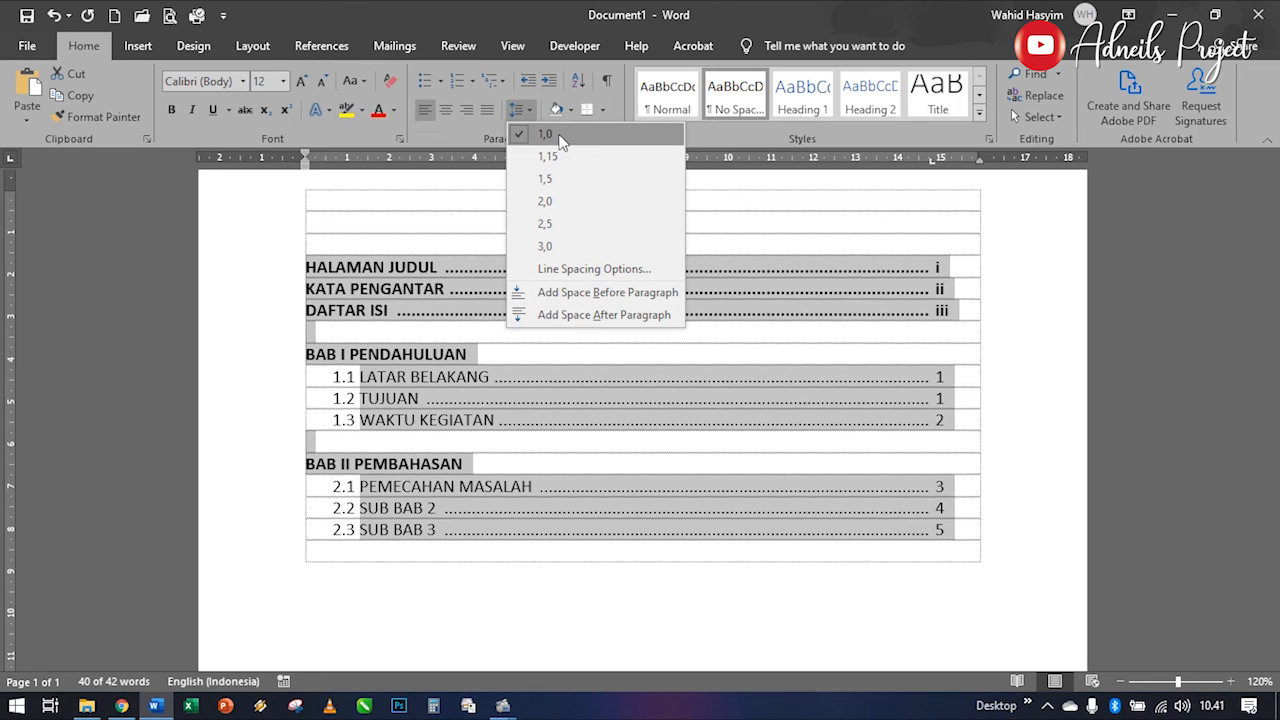
click(562, 134)
click(453, 290)
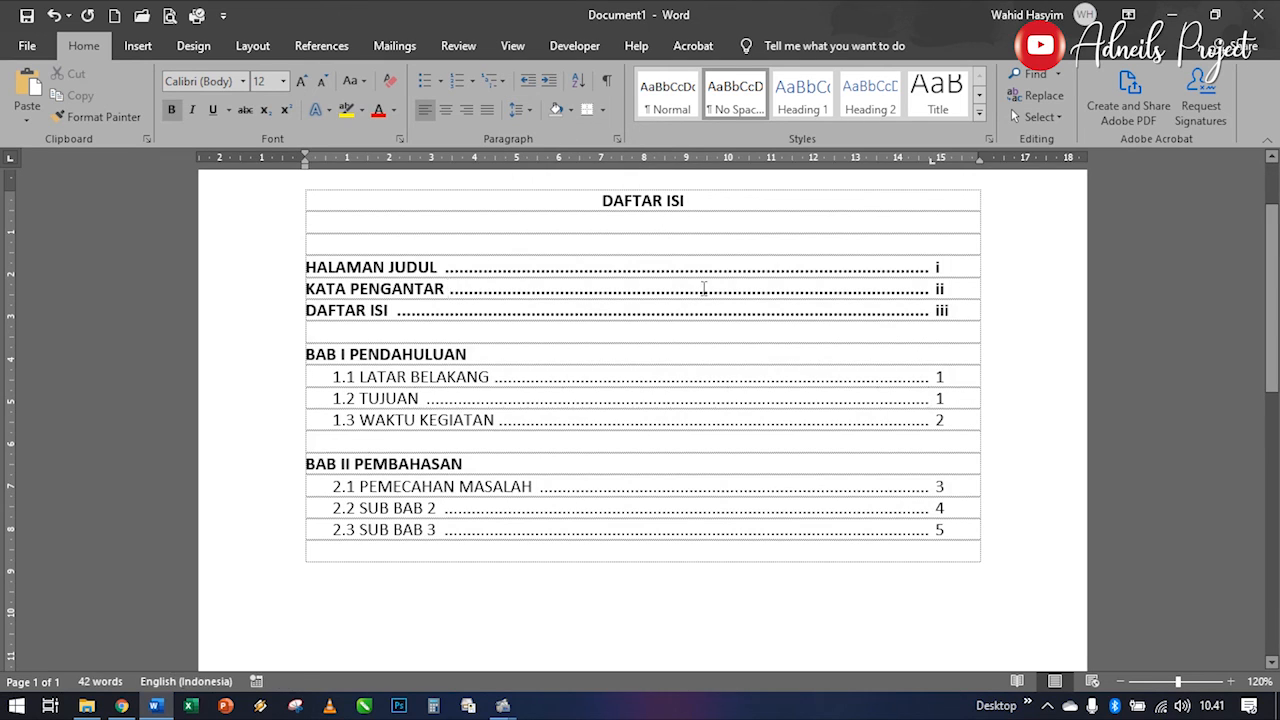